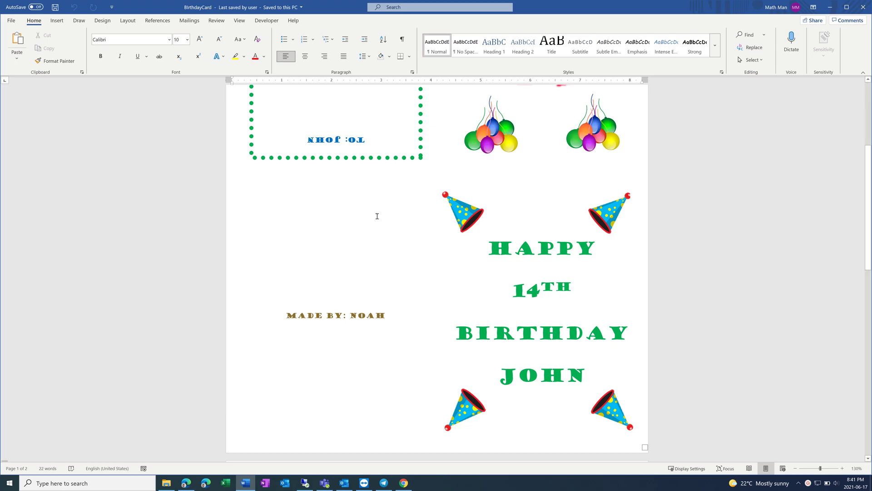
Step: Click into the MADE BY: NOAH box, then into the card front's HAPPY greeting box
left_click(405, 230)
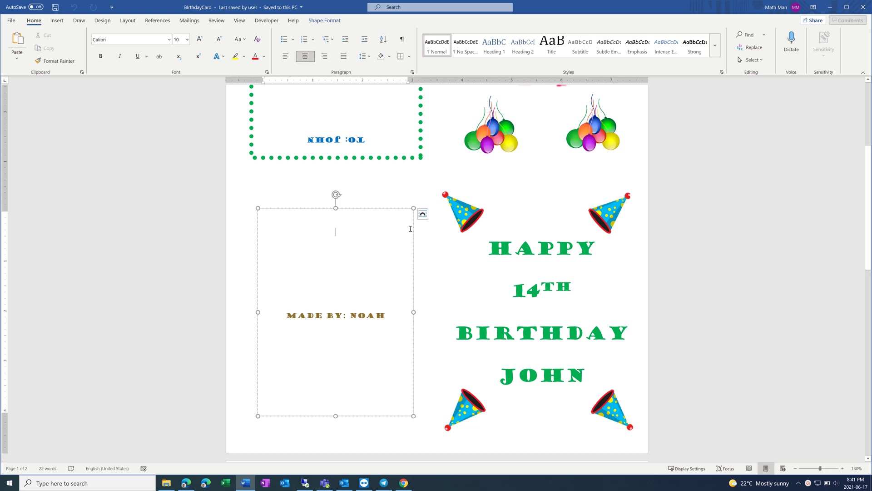
left_click(412, 227)
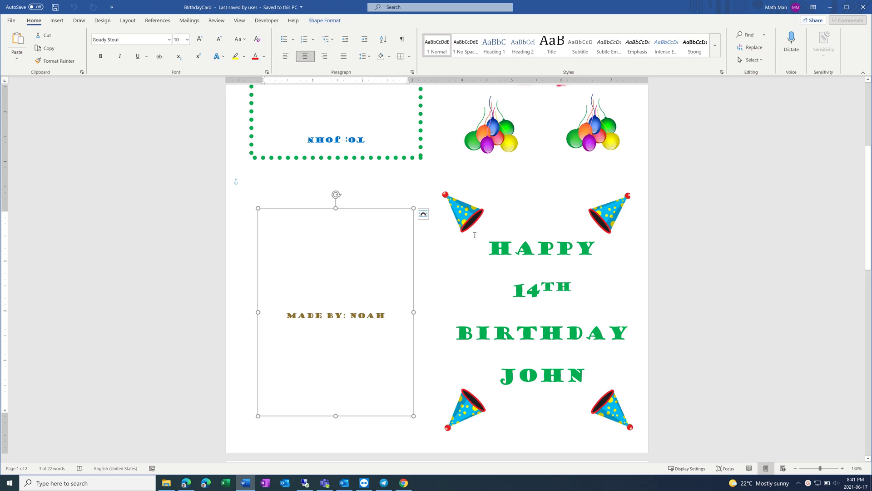
left_click(487, 254)
scroll(412, 253, "up", 5)
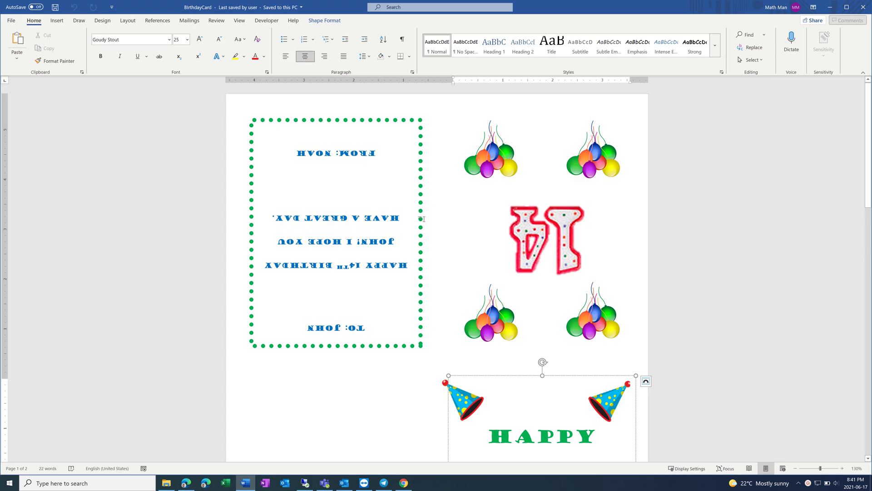
scroll(450, 224, "down", 1)
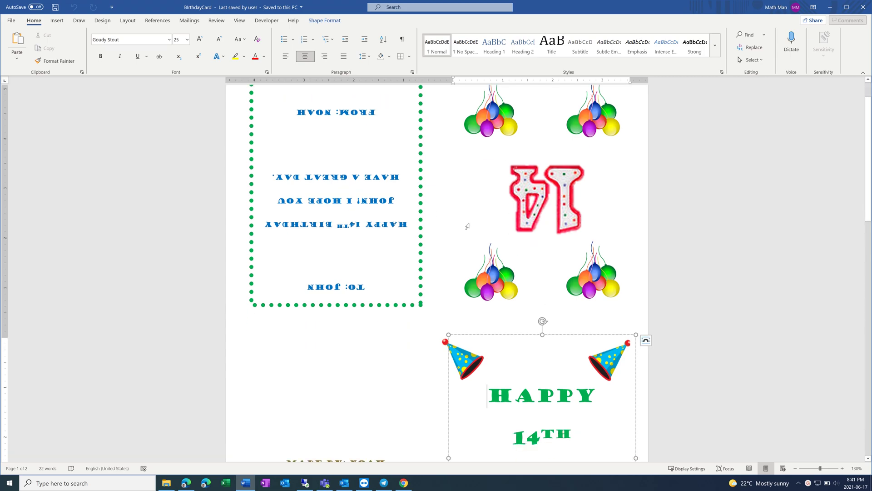
scroll(465, 200, "down", 2)
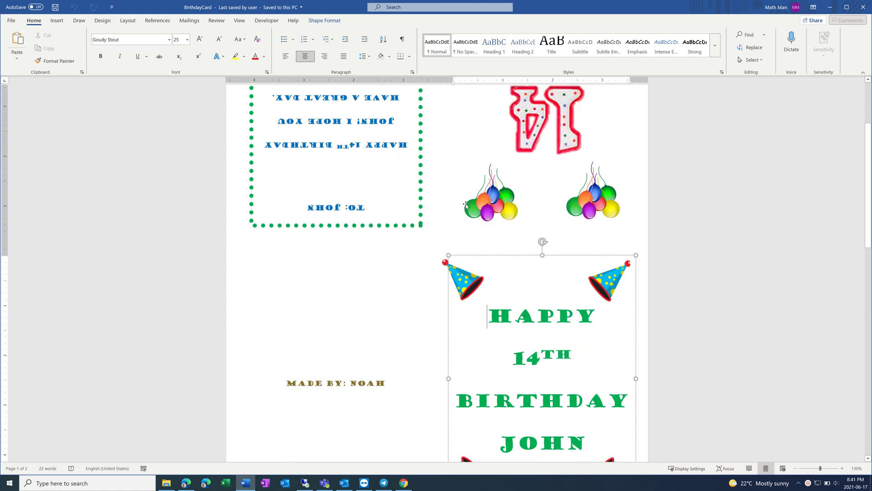
scroll(480, 221, "down", 1)
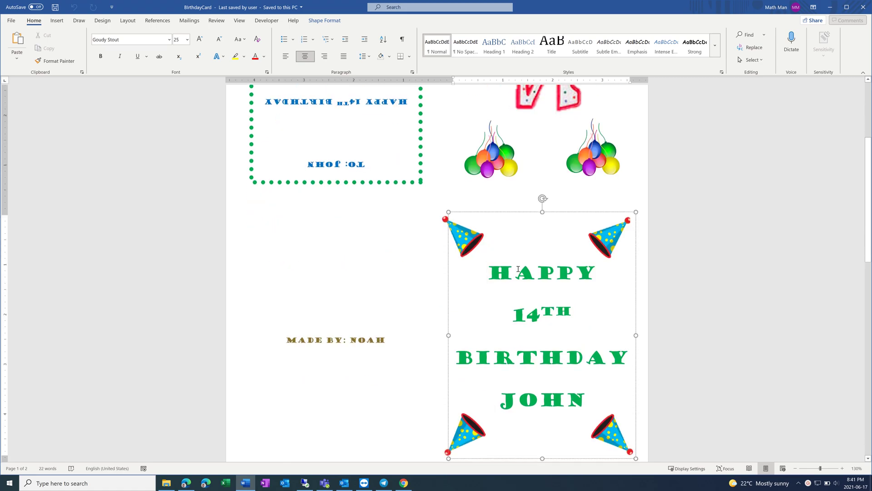
scroll(491, 227, "down", 1)
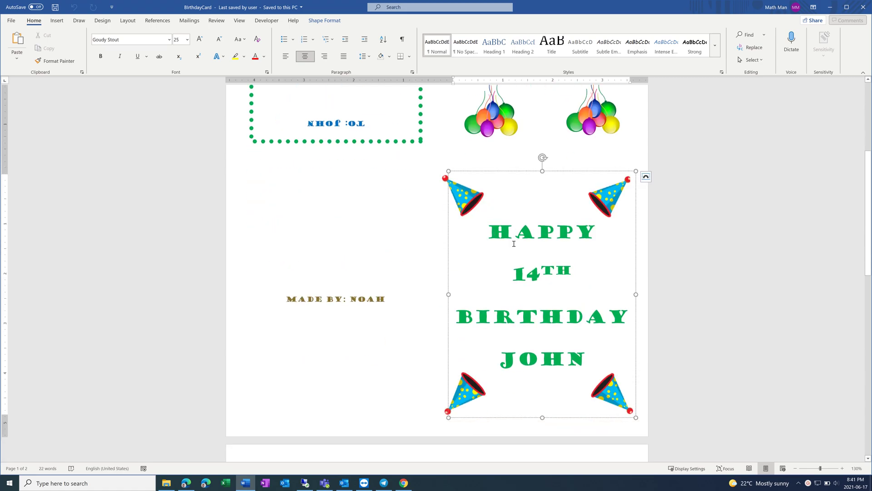
Step: Replace 14TH BIRTHDAY JOHN with FATHER'S on one line and DAY below it
left_click_drag(514, 244, 571, 294)
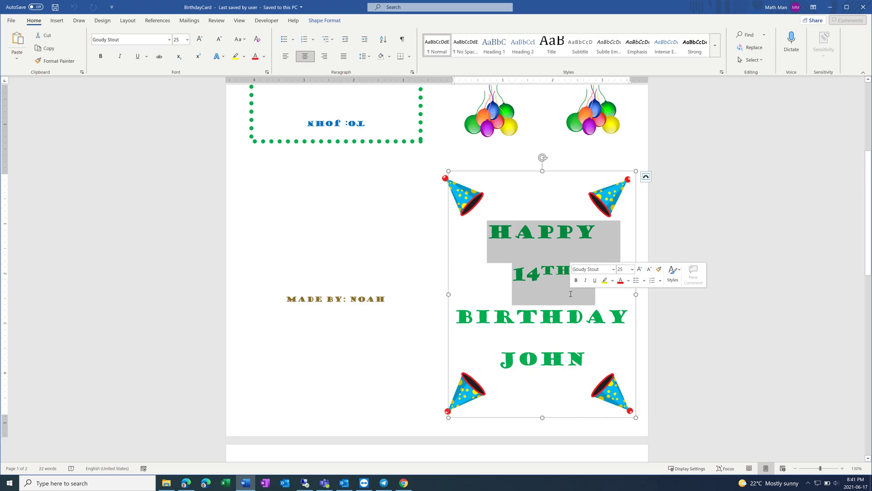
left_click(538, 286)
left_click_drag(511, 265, 581, 352)
type("FA")
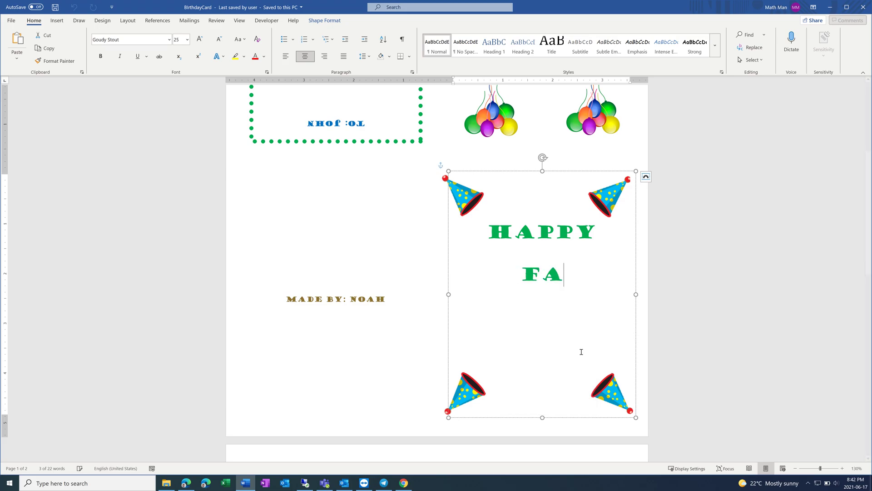
type("THER")
type("'S")
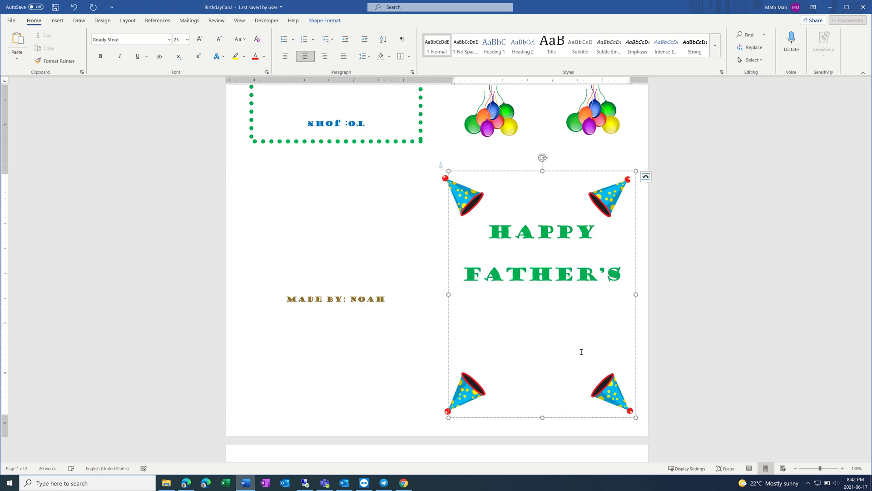
key("Return")
type("DAY")
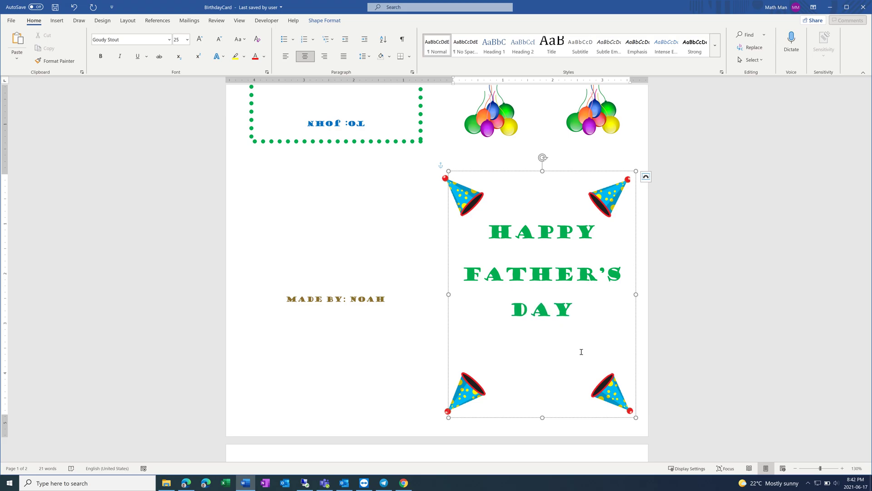
Step: Make all three greeting lines blue Rockwell Extra Bold at 48 pt
left_click_drag(520, 241, 571, 300)
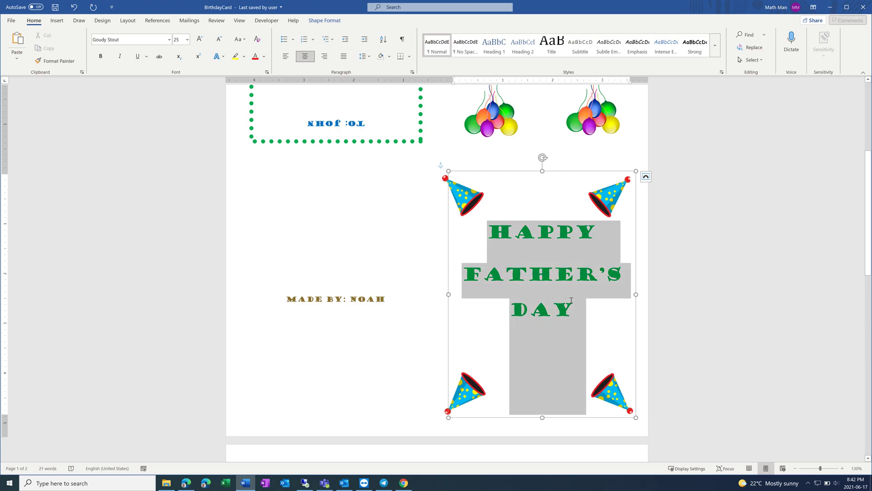
left_click(264, 56)
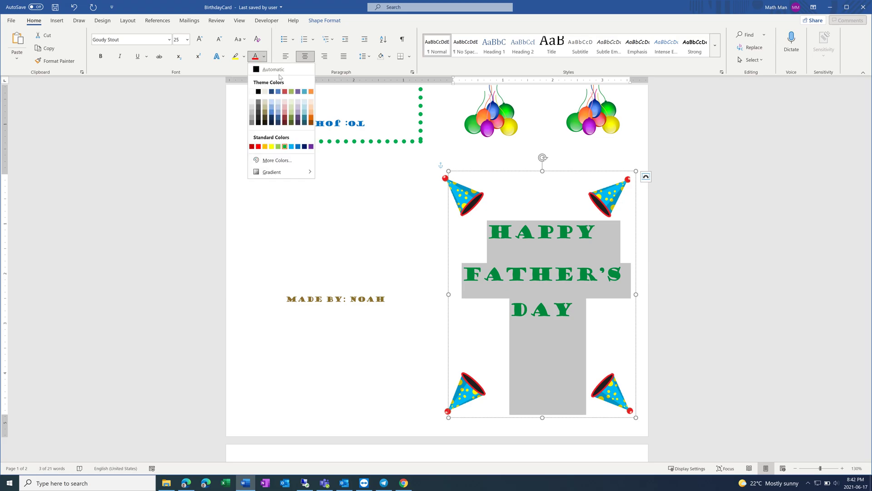
left_click(298, 146)
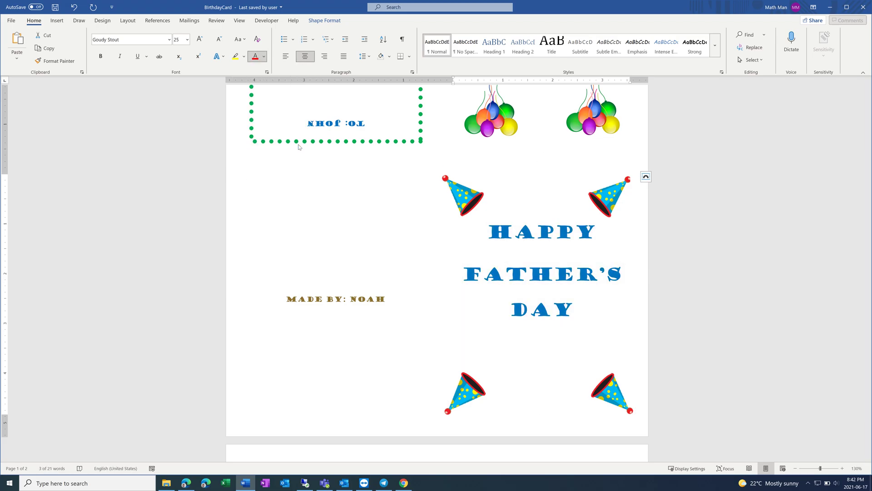
left_click(169, 39)
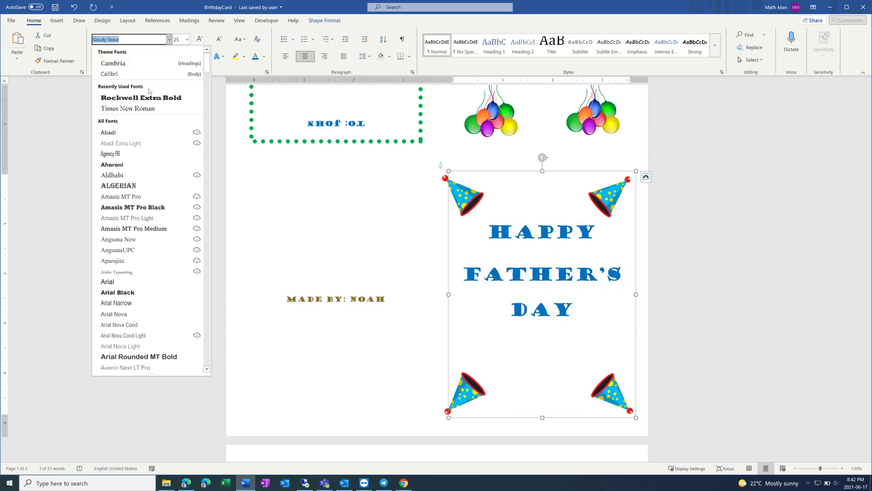
left_click(146, 97)
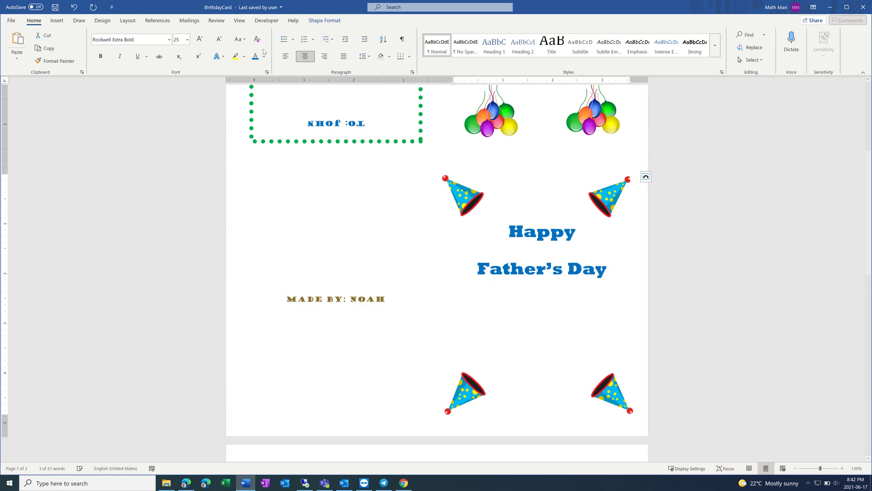
left_click(199, 39)
left_click(199, 39)
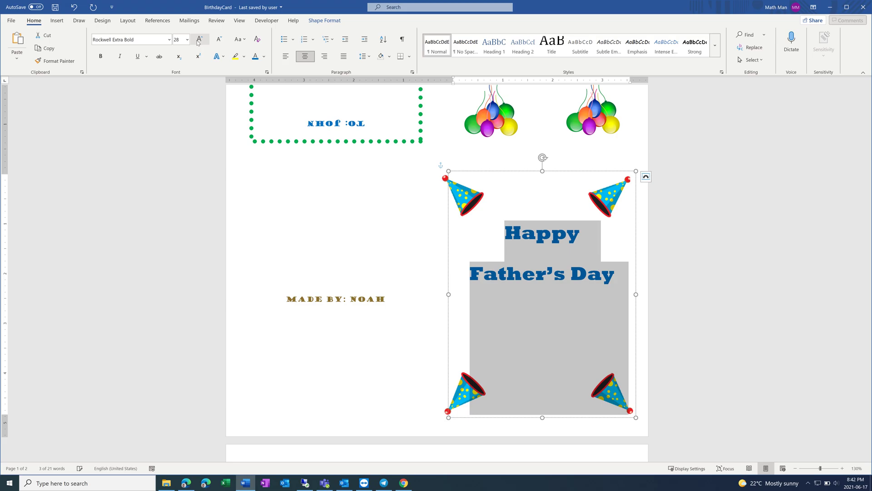
left_click(199, 40)
left_click(199, 39)
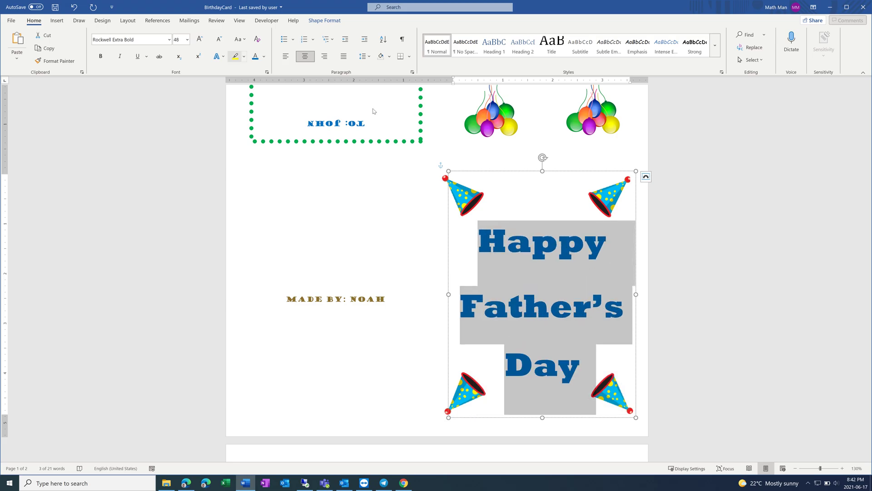
left_click(462, 193)
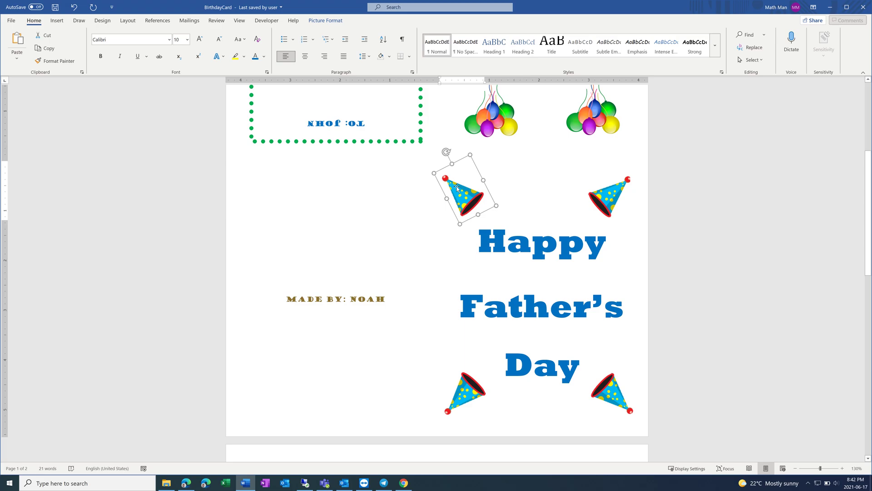
Step: Delete the top-left party hat and paste a drill picture from the browser in its place
key("Delete")
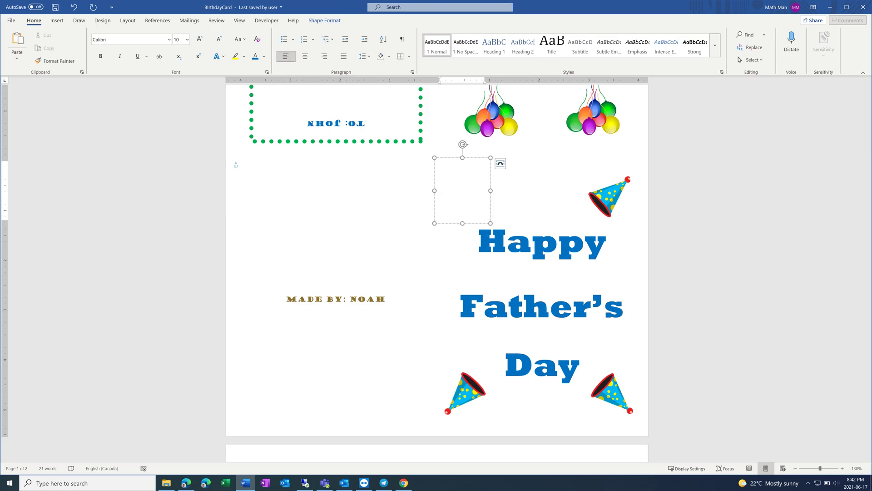
key("alt+Tab")
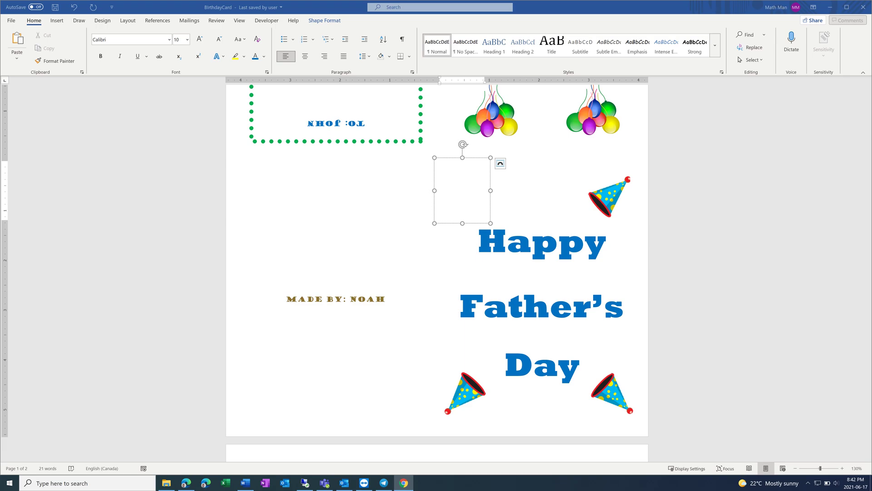
left_click(452, 182)
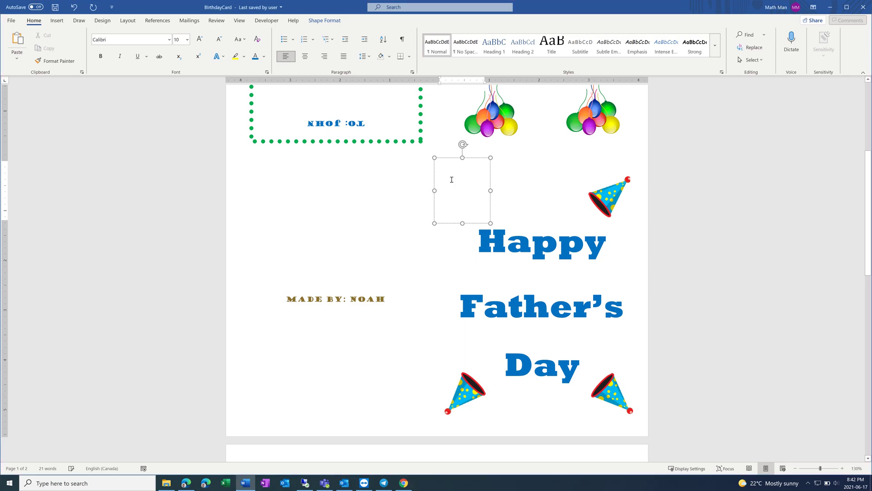
key("ctrl+v")
Step: Rotate the drill picture, make it wider and shorter, and nudge it slightly lower
left_click(517, 199)
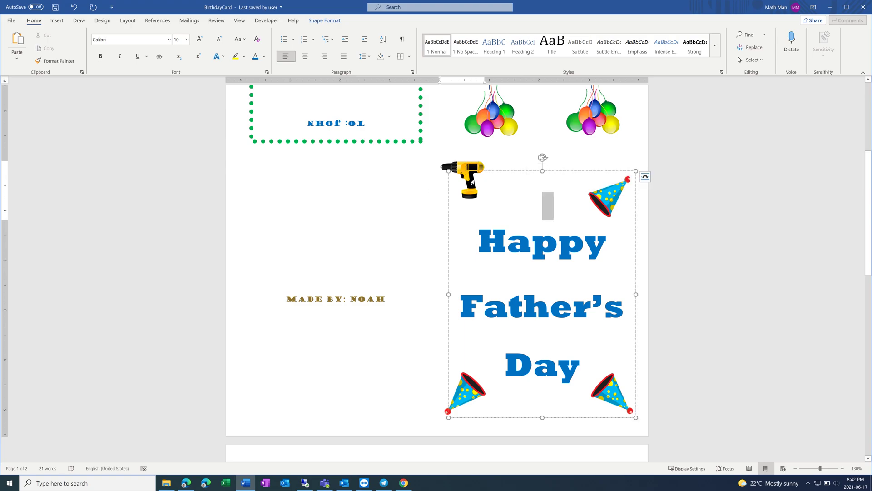
left_click(465, 168)
left_click_drag(462, 147, 453, 154)
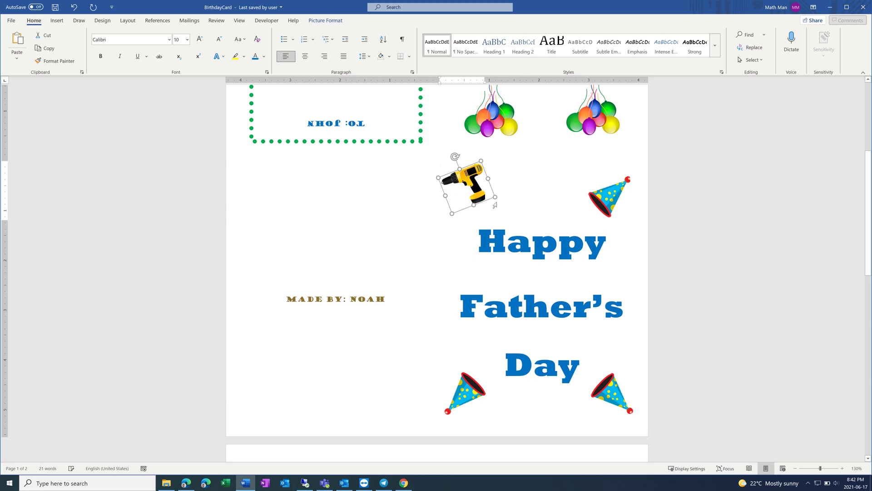
left_click(548, 205)
left_click(440, 203)
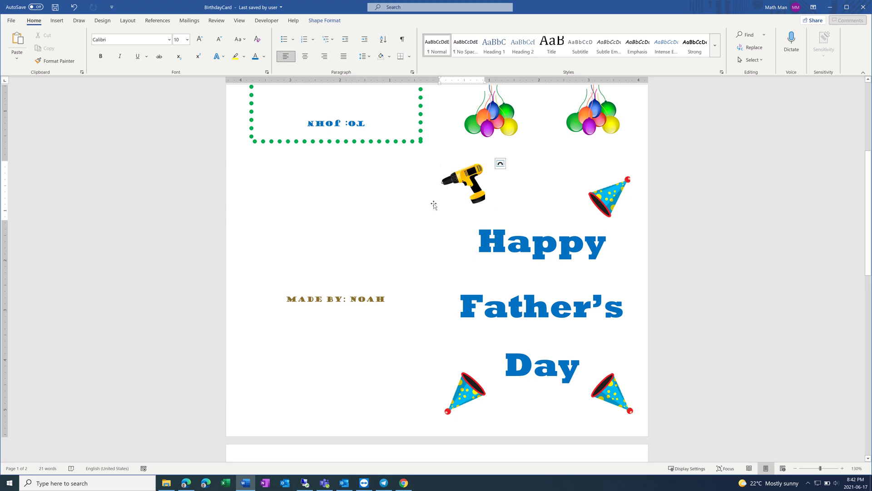
left_click(435, 201)
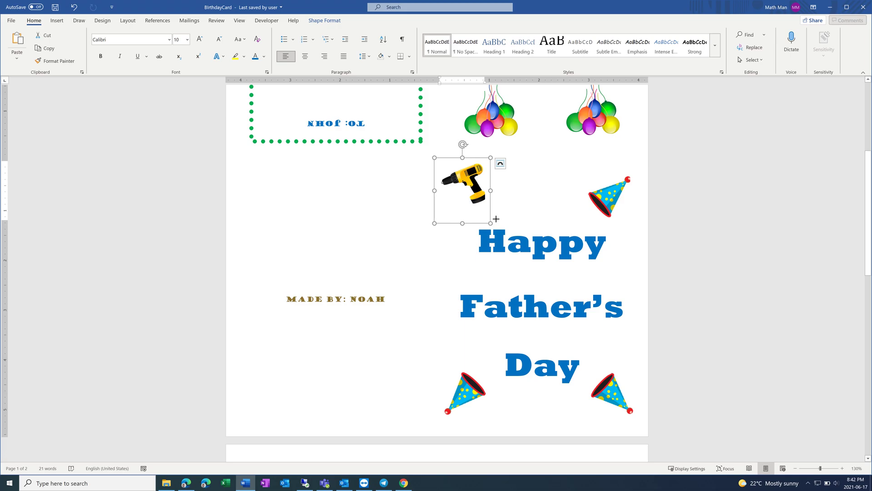
left_click_drag(496, 219, 496, 212)
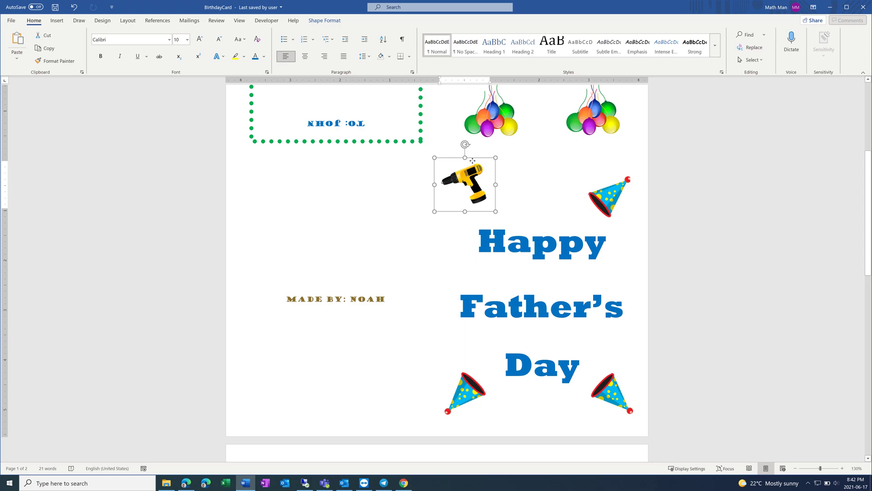
left_click_drag(473, 160, 472, 171)
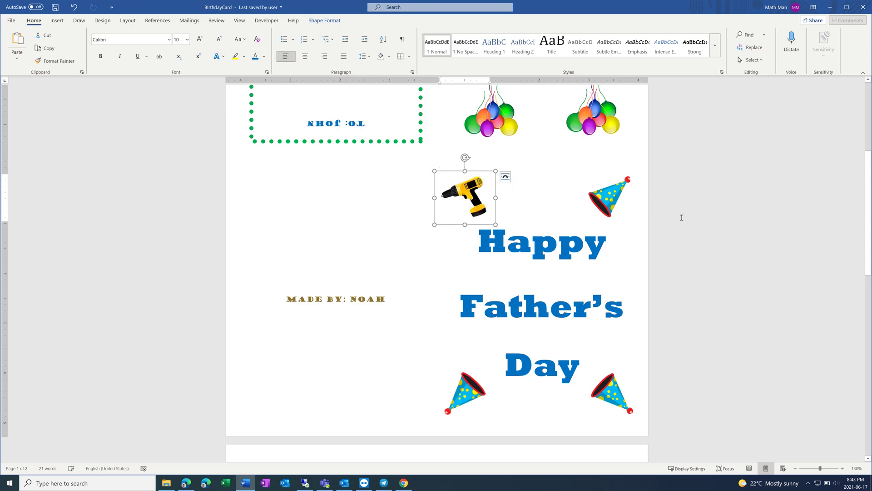
left_click(579, 198)
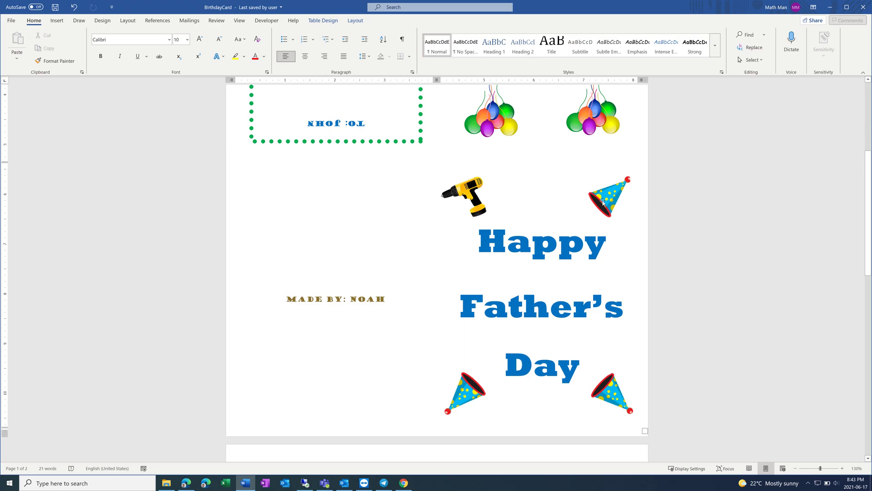
Step: Set the whole MADE BY: NOAH line to Rockwell Extra Bold, enlarged to 18 pt
left_click(461, 394)
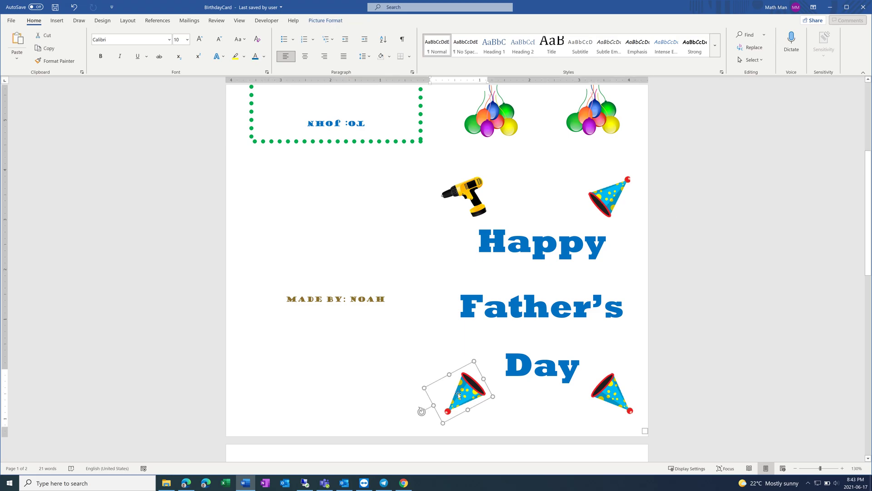
left_click(333, 310)
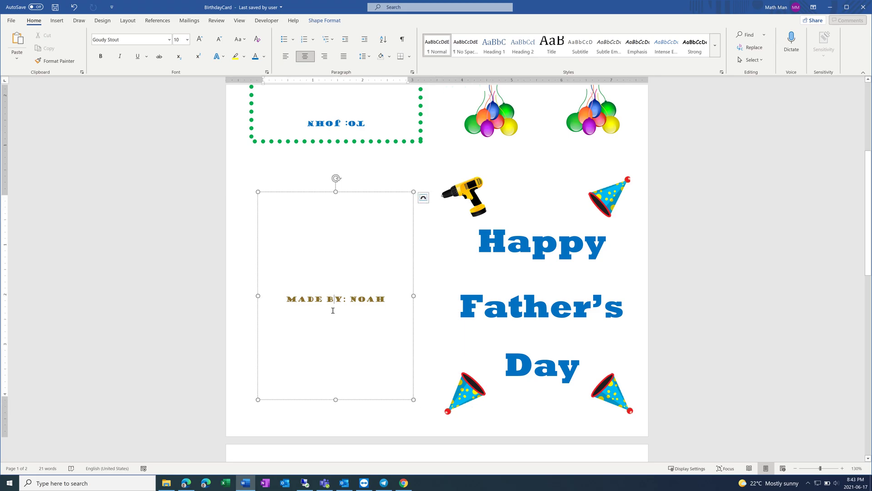
triple_click(321, 298)
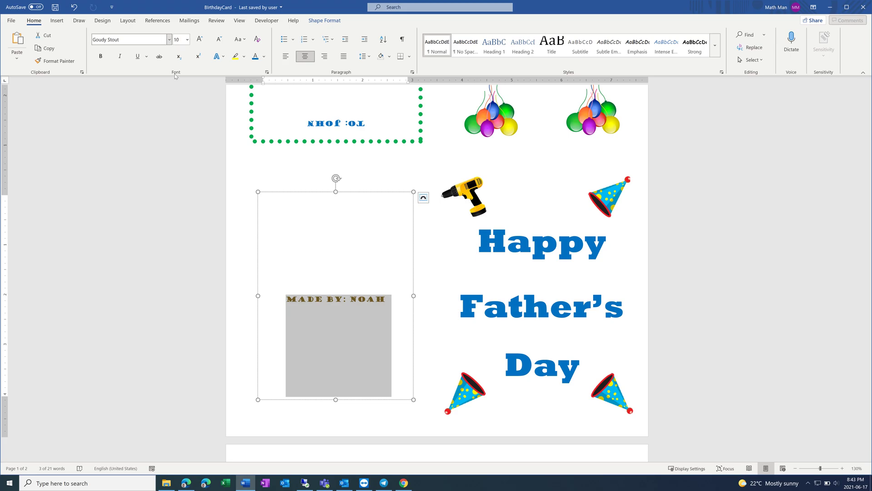
left_click(169, 42)
left_click(136, 97)
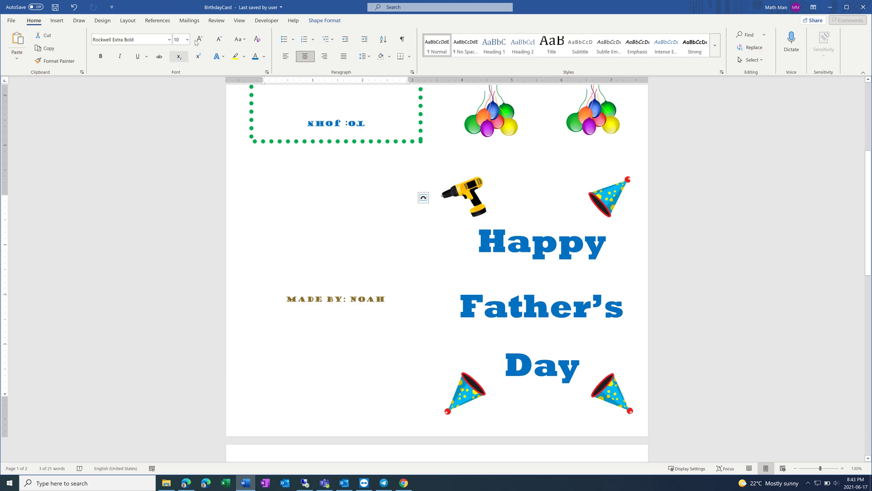
left_click(199, 40)
left_click(198, 40)
left_click(198, 41)
left_click(198, 41)
left_click(198, 40)
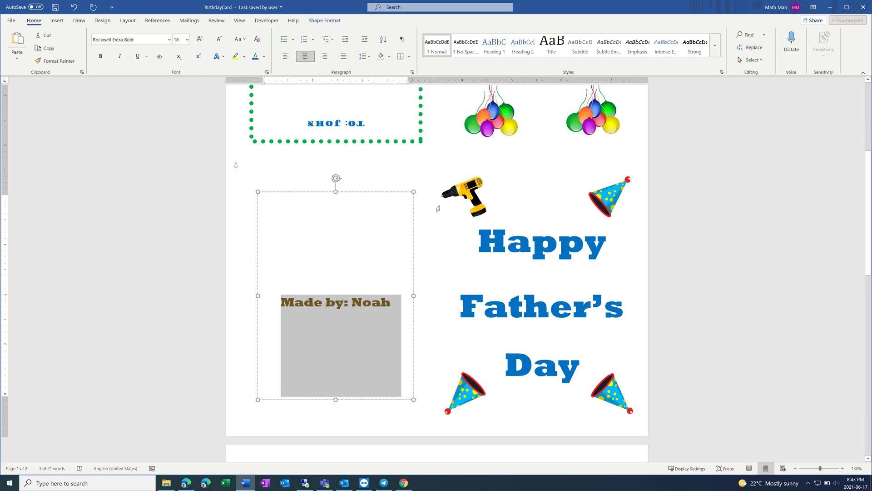
scroll(437, 209, "up", 5)
left_click(558, 240)
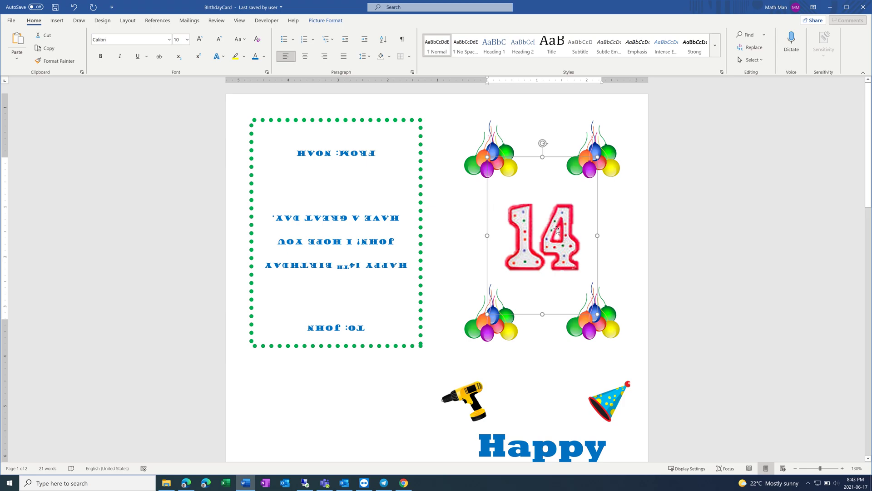
Step: Delete the 14 picture and paste the #1 DAD picture into its empty frame
key("Delete")
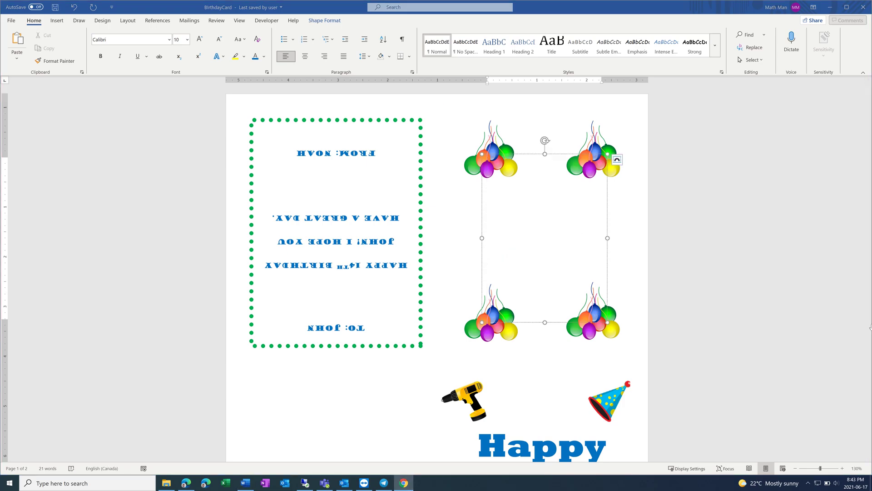
left_click(539, 222)
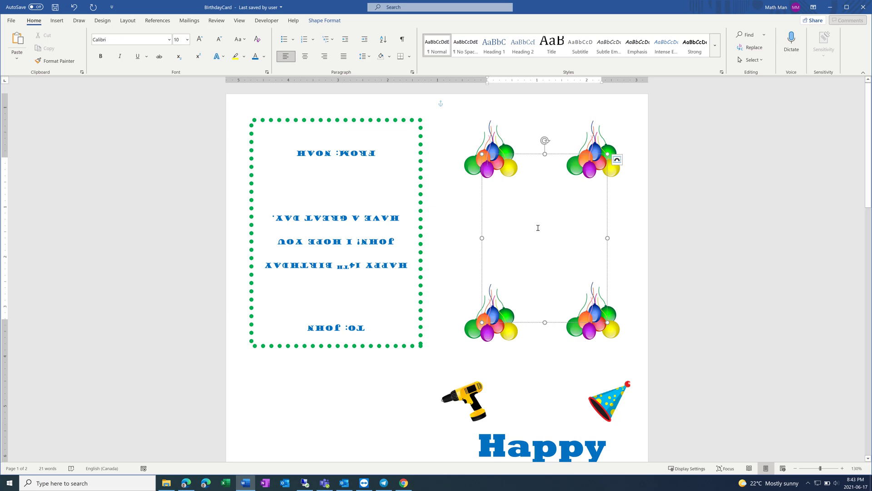
key("ctrl+v")
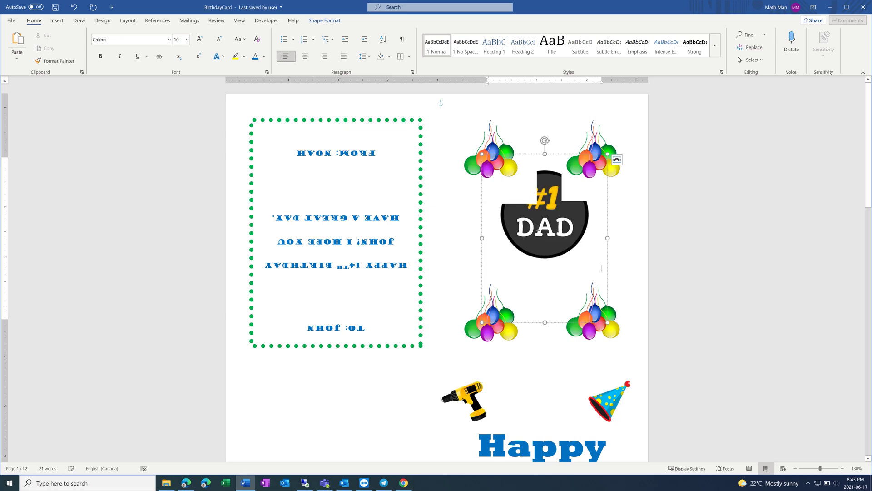
Step: Delete the bottom-right and bottom-left balloon clusters
left_click(610, 333)
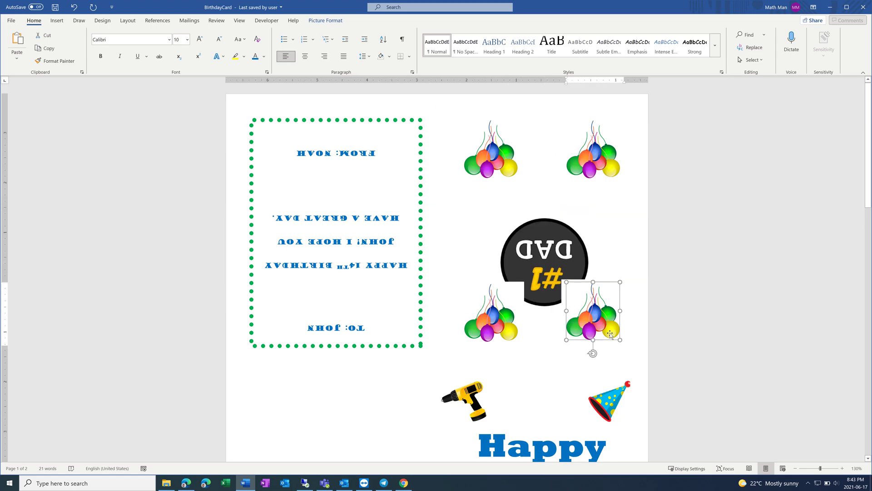
left_click(610, 275)
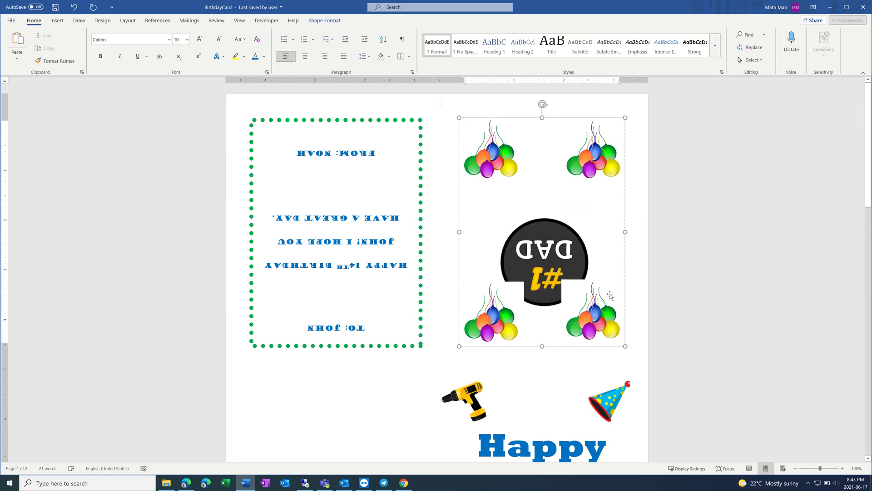
left_click(609, 295)
key("Delete")
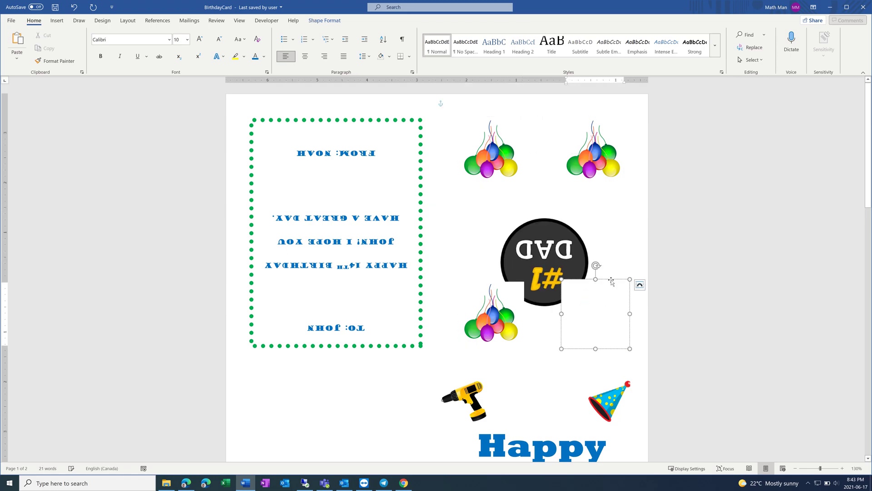
left_click(508, 304)
key("Delete")
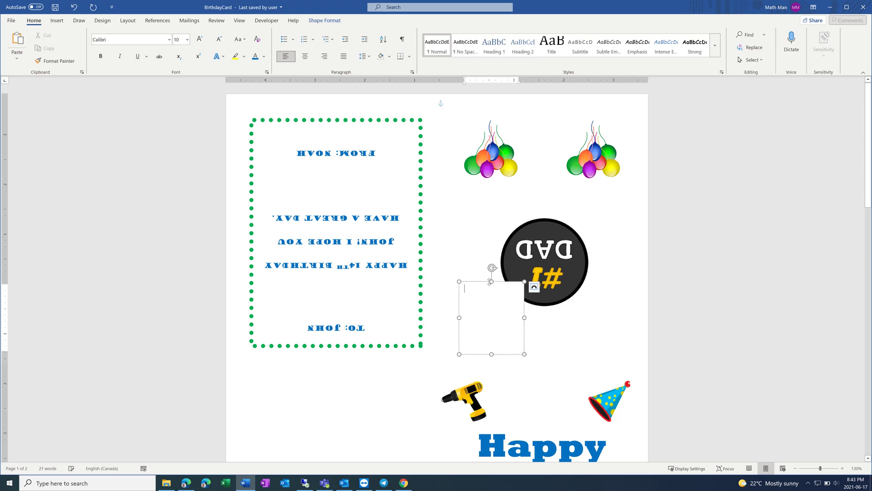
Step: Delete the top-left and top-right balloon clusters and the large frame around the DAD picture
left_click(489, 224)
left_click(493, 159)
key("Delete")
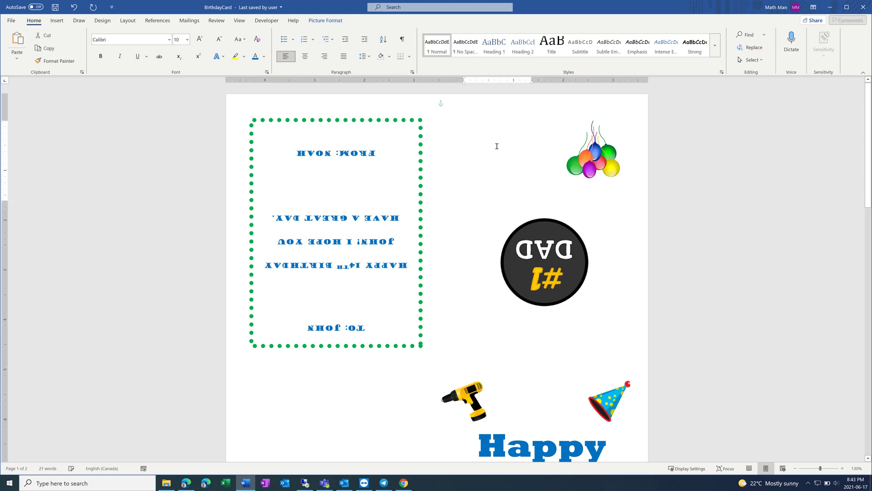
left_click(591, 149)
key("Delete")
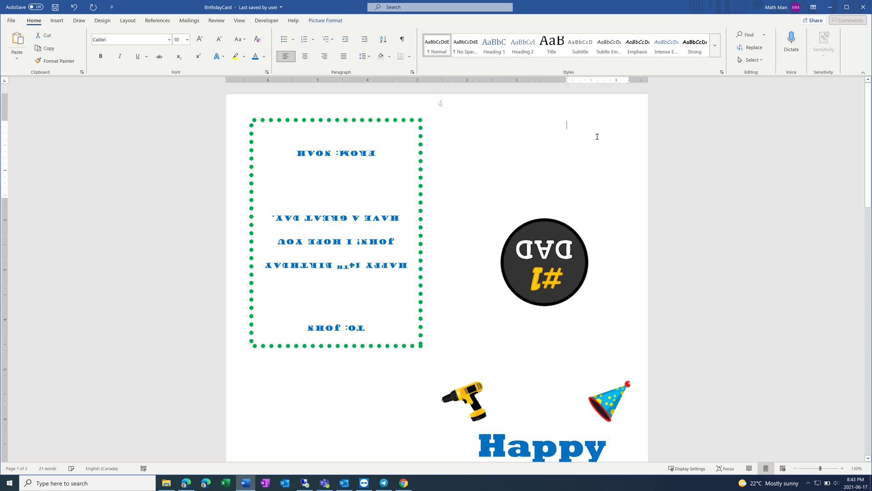
left_click(588, 152)
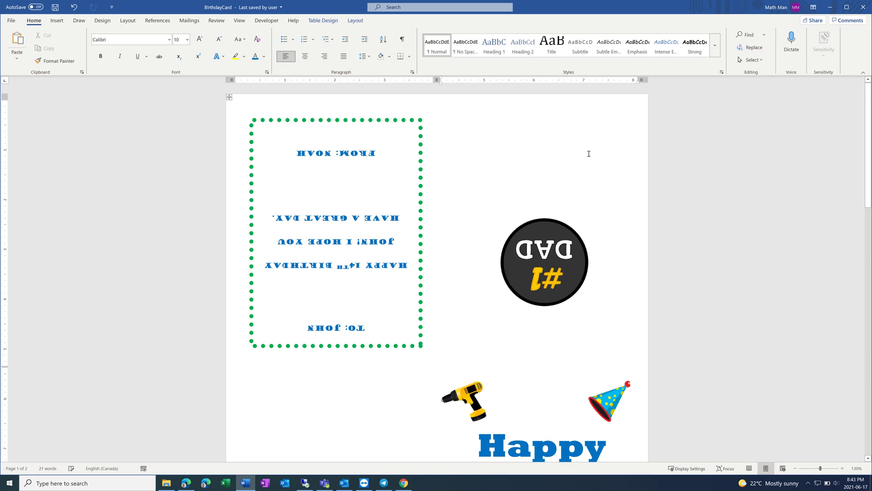
left_click(596, 162)
key("Delete")
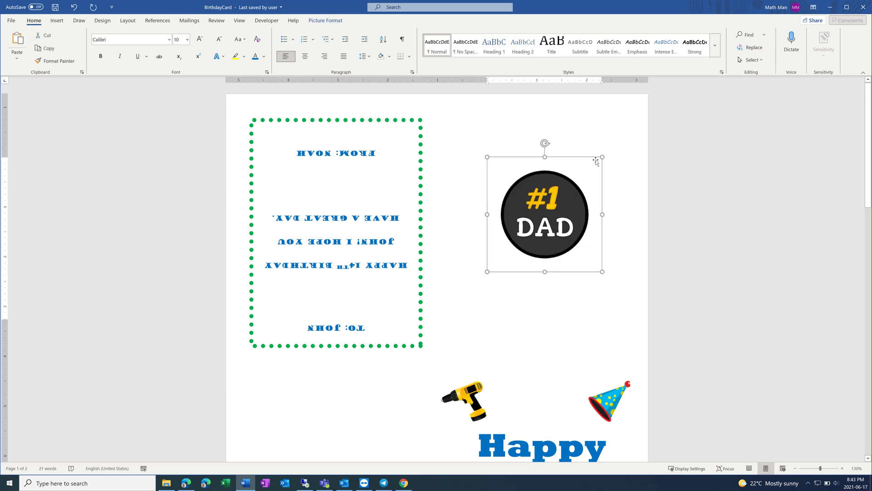
Step: Pick the DAD picture's text box in the Selection Pane and drag it higher on the panel
left_click(325, 21)
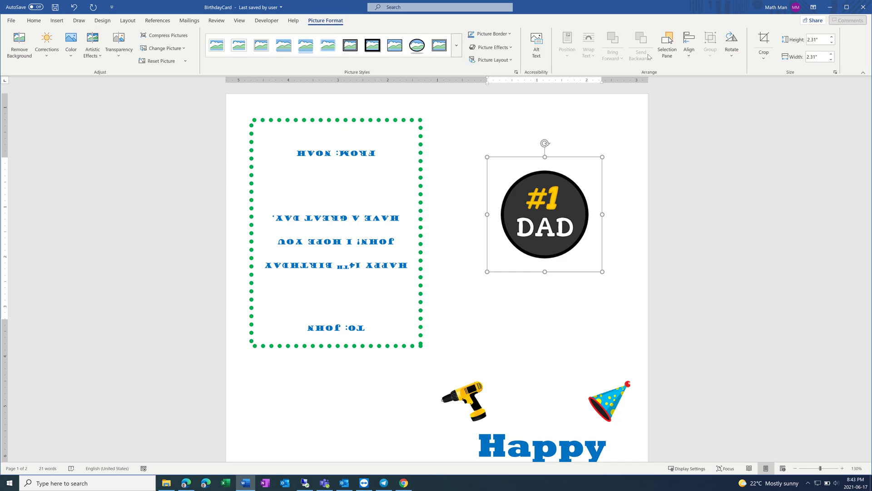
left_click(667, 50)
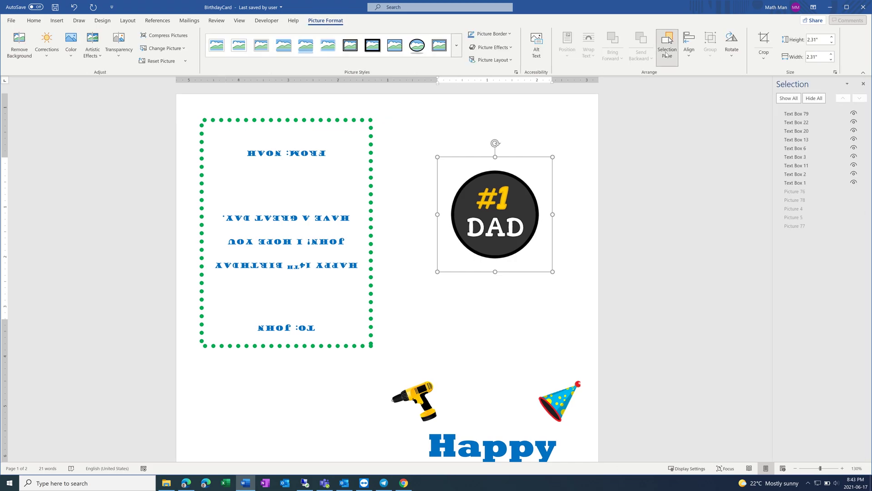
left_click(792, 122)
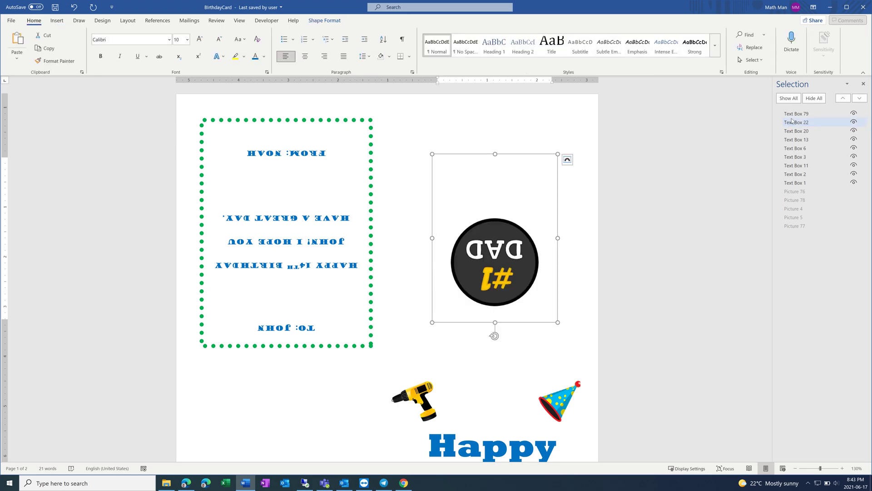
left_click(793, 125)
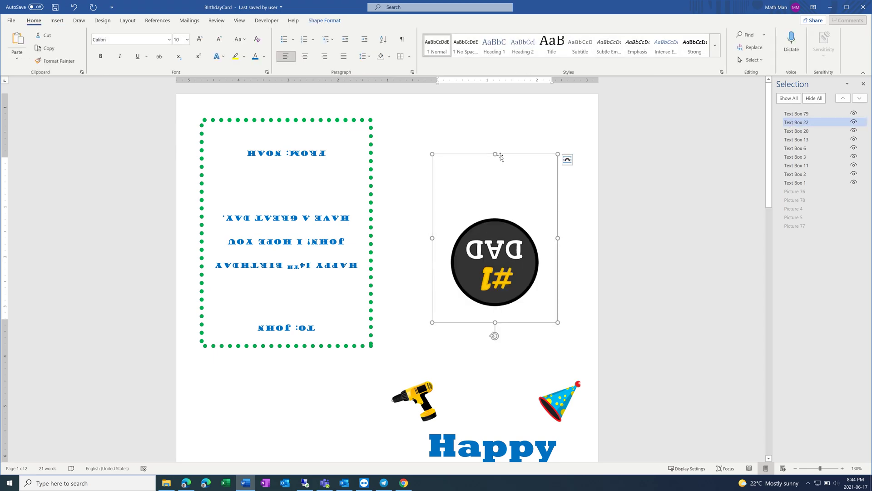
left_click_drag(507, 152, 509, 123)
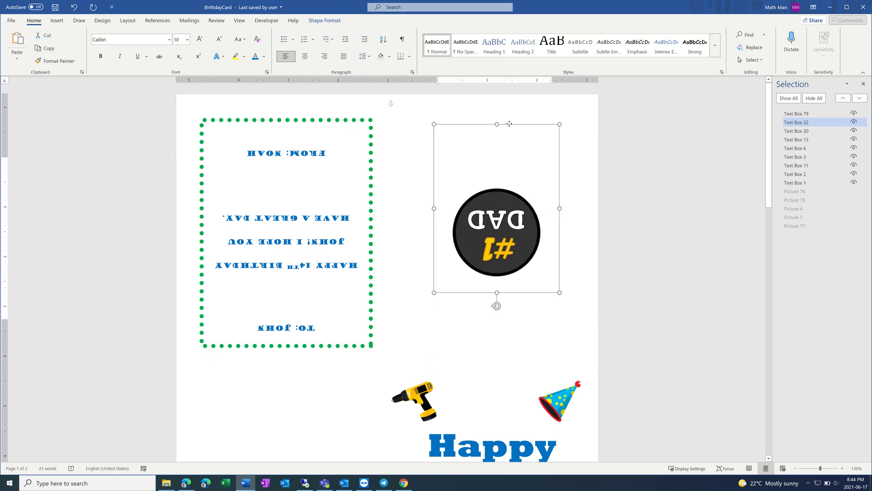
Step: Change the name JOHN in the TO: line to DAD
left_click(310, 204)
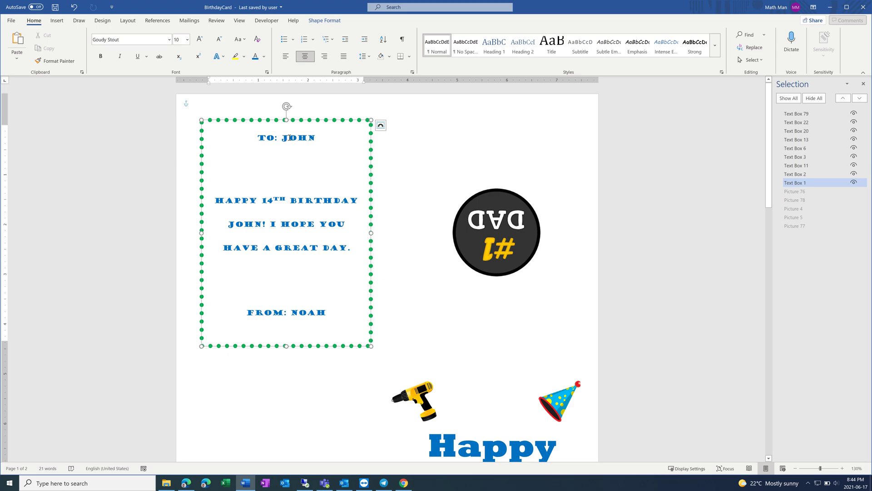
left_click_drag(290, 137, 315, 138)
type("DAD")
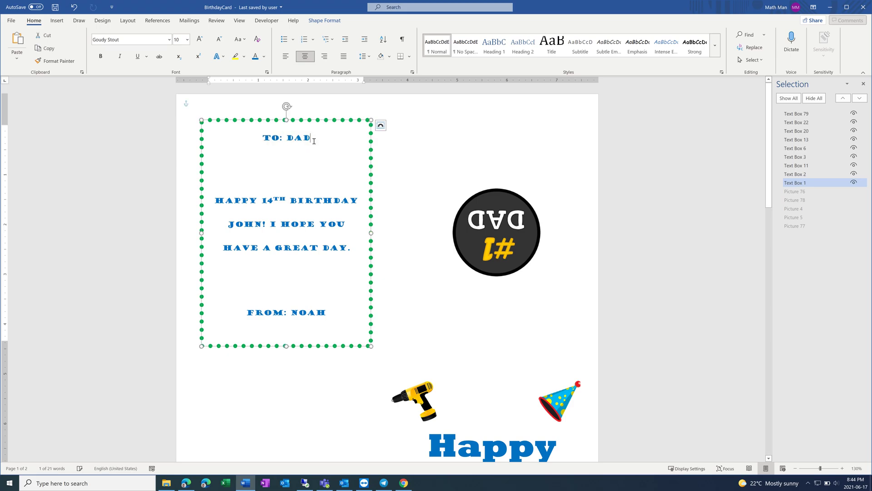
Step: Replace the birthday wish with HAPPY FATHER'S DAY. and HAVE A NICE DAY! on two lines
left_click(216, 200)
left_click_drag(328, 236, 354, 246)
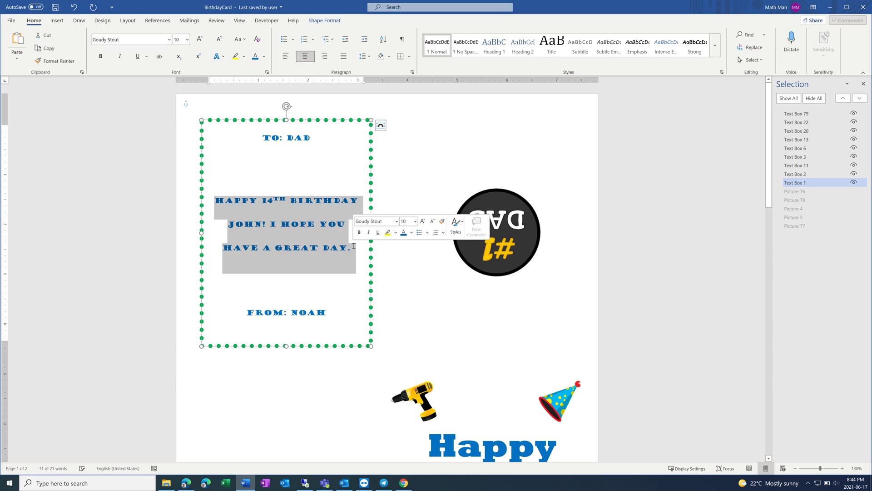
key("BackSpace")
type("HAPPY ")
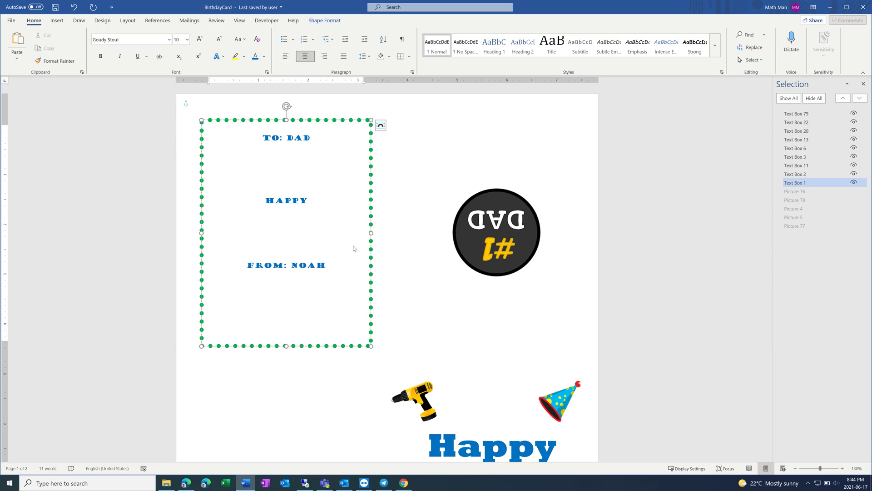
type("FATHER")
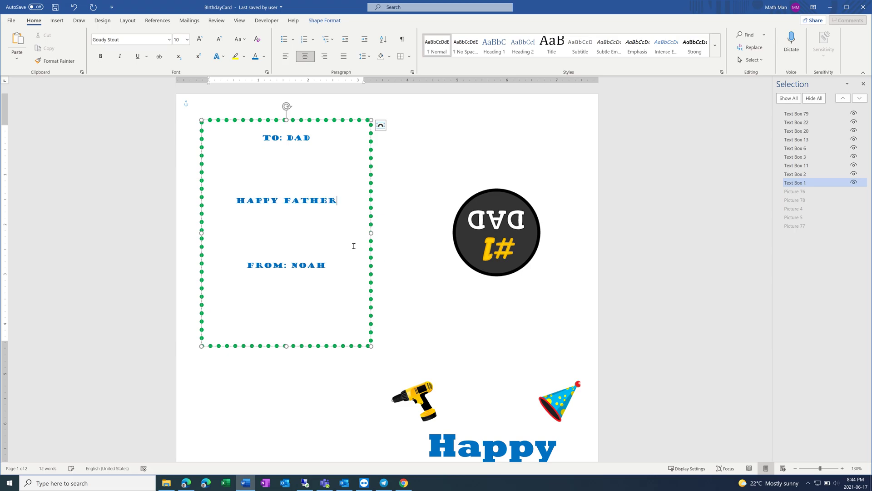
type("'S D")
type("AY")
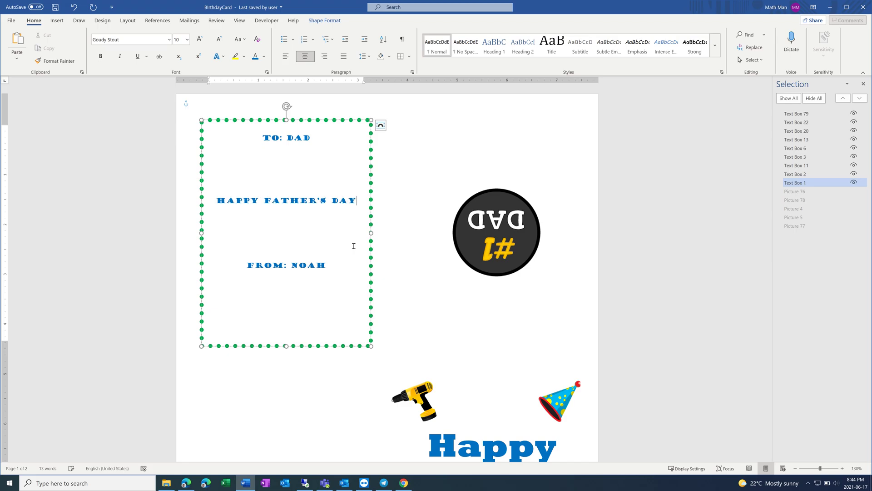
type(".")
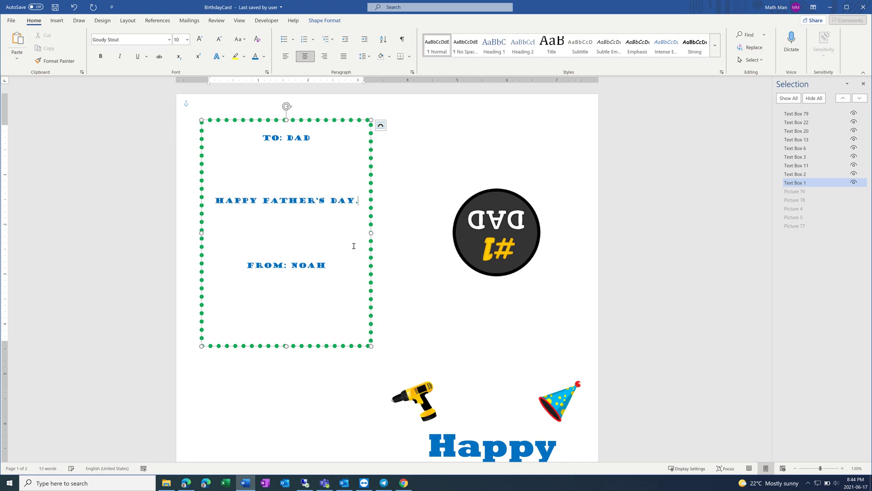
key("Return")
type("HAVE ")
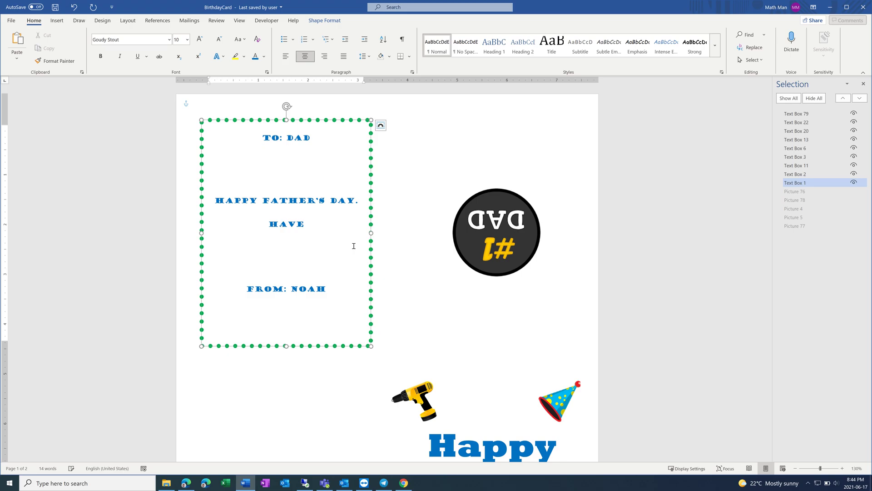
type("A")
type("ce day!")
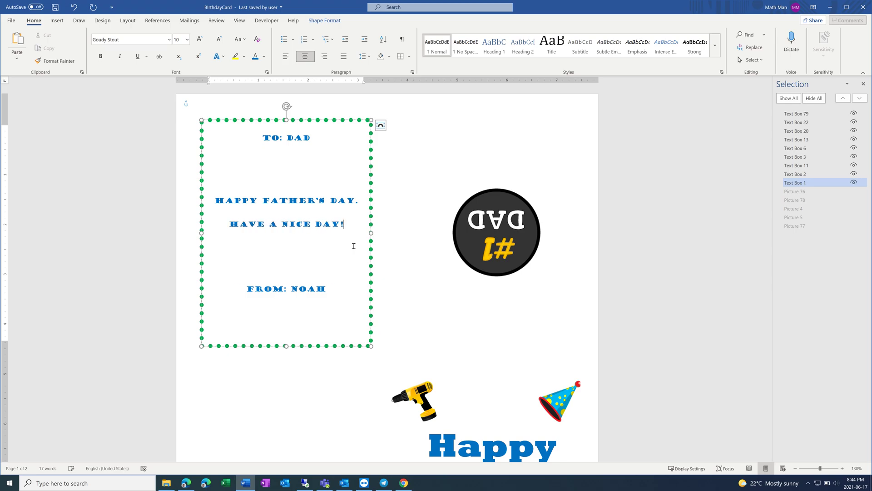
left_click_drag(331, 318, 241, 140)
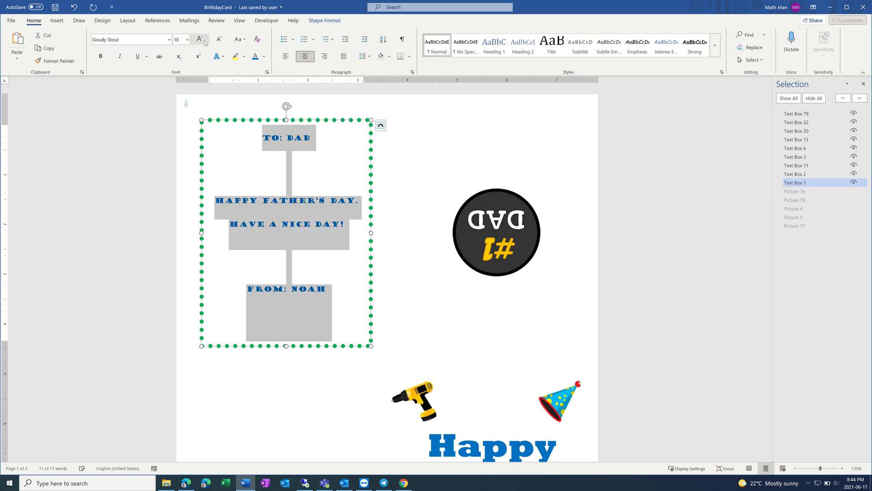
Step: Set the selected message to Rockwell Extra Bold, grown four steps to 16 pt
left_click(169, 39)
left_click(150, 97)
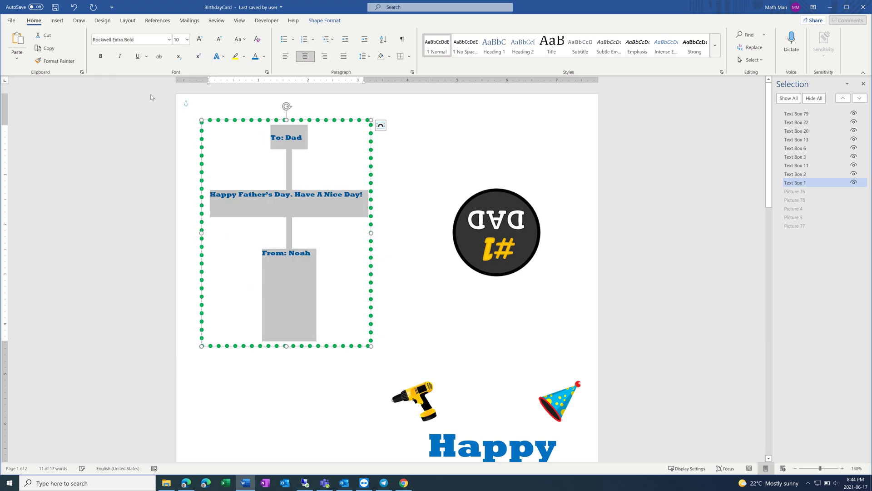
left_click(197, 41)
left_click(197, 41)
left_click(197, 41)
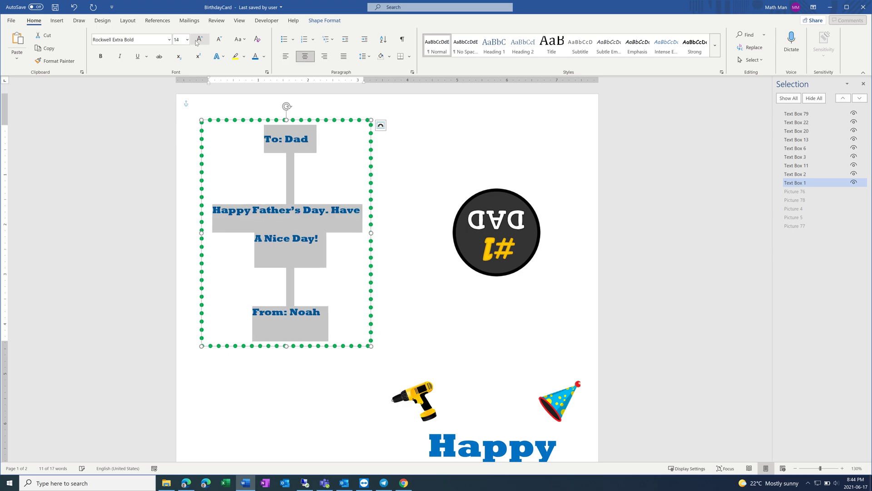
left_click(197, 41)
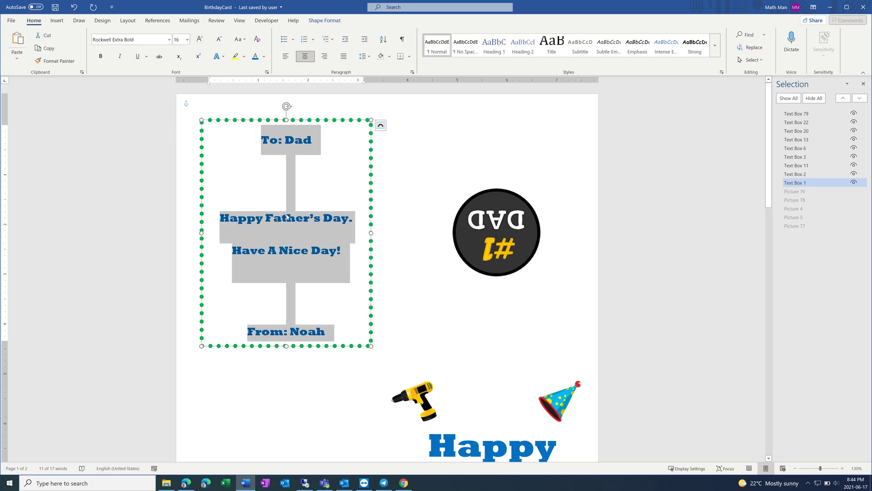
Step: Select the two greeting lines and bring up the line spacing choices
left_click(350, 249)
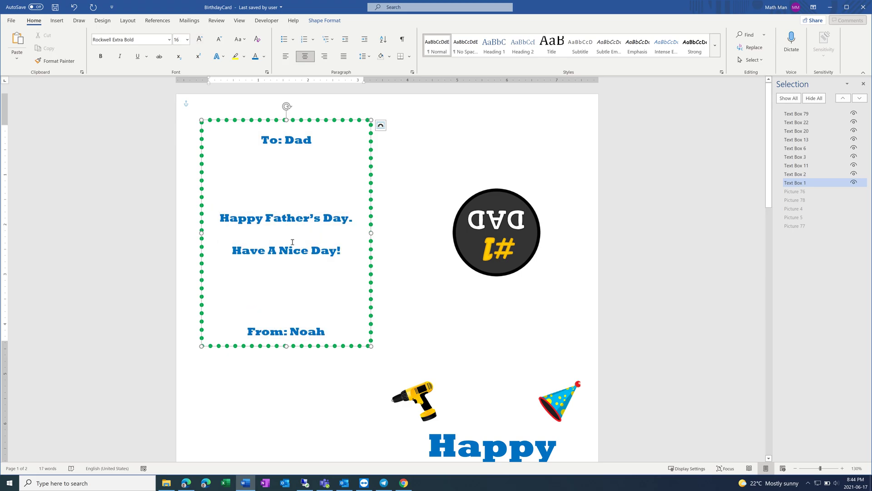
left_click_drag(292, 242, 221, 220)
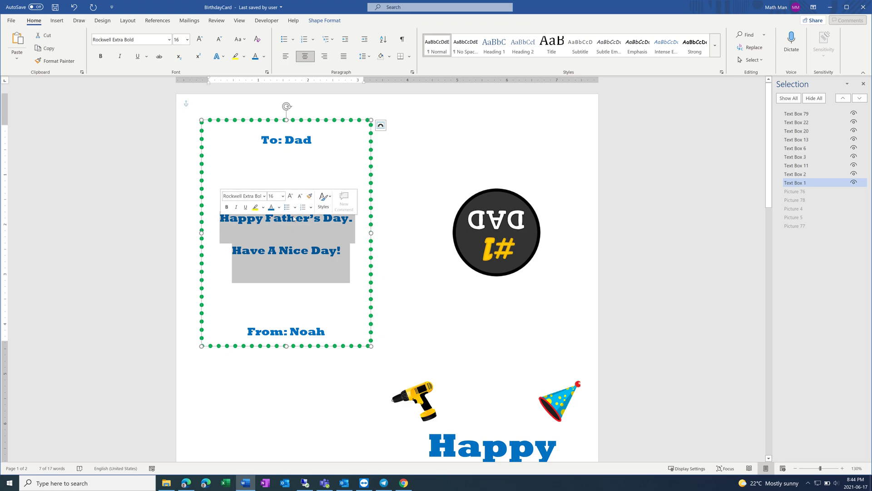
left_click(369, 56)
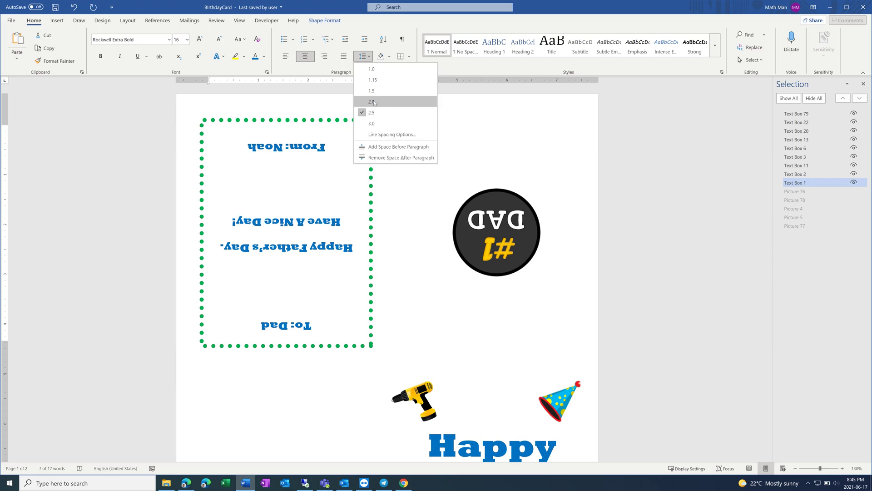
Step: Open Line Spacing Options and close the Paragraph dialog without changes
left_click(380, 134)
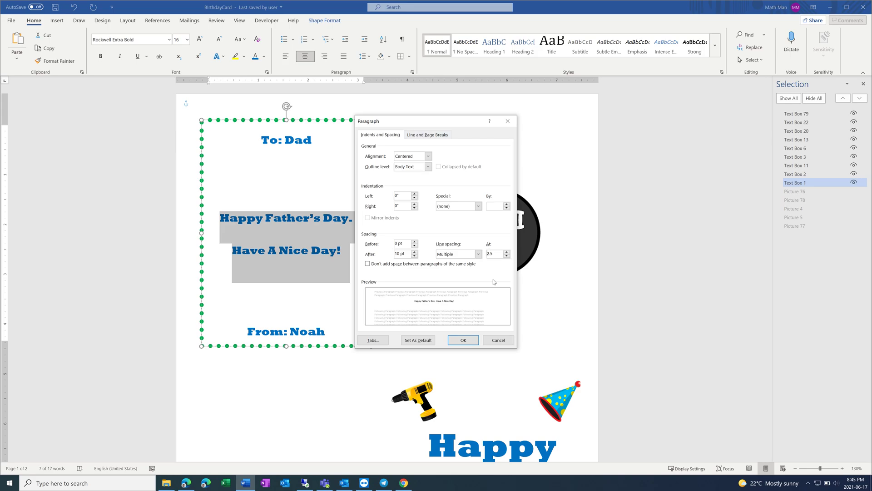
left_click(464, 340)
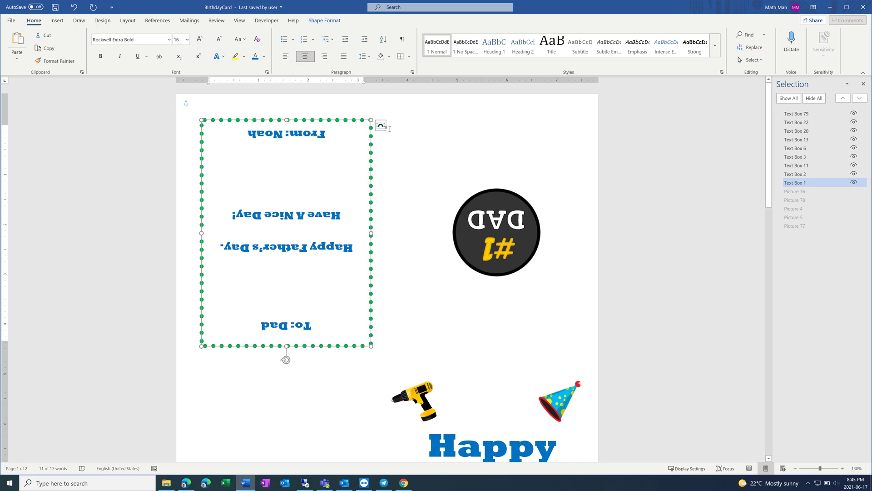
Step: In Format Shape, show the message box's border line settings and keep the colour green
right_click(371, 209)
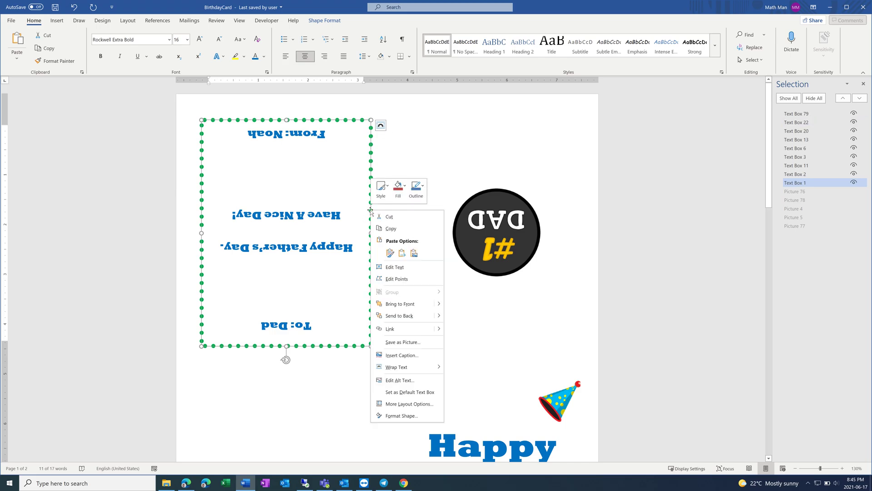
left_click(406, 416)
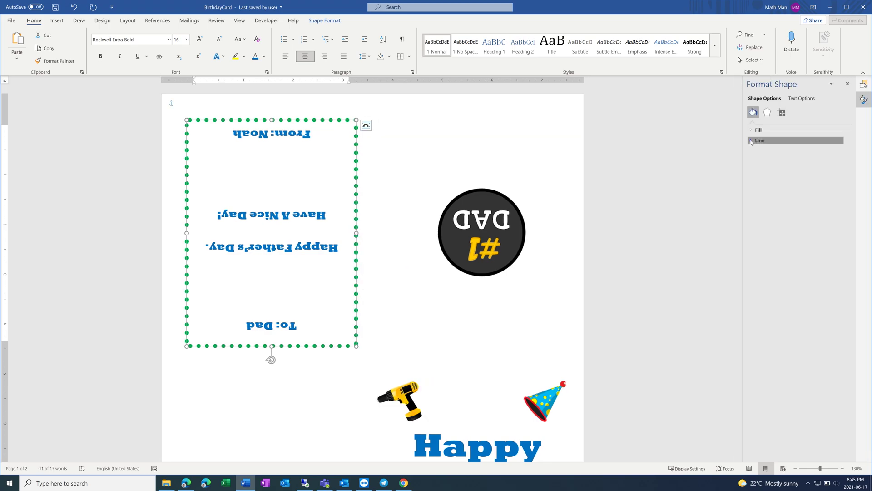
left_click(760, 141)
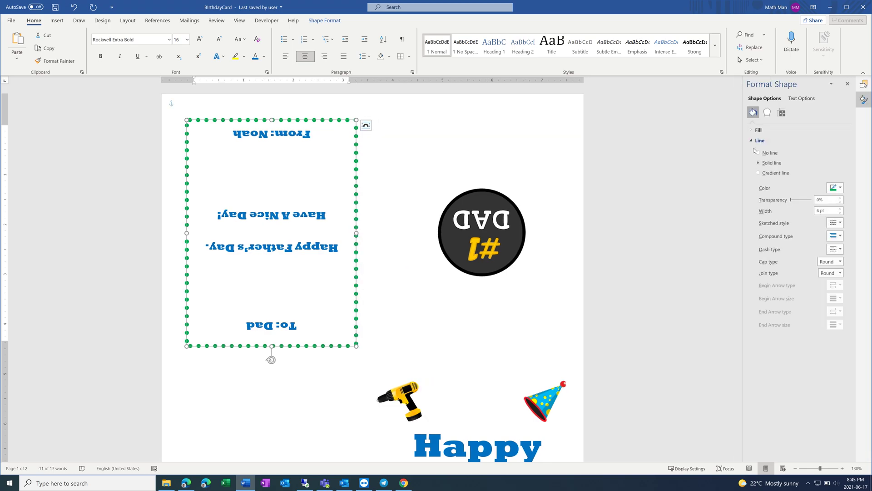
left_click(835, 188)
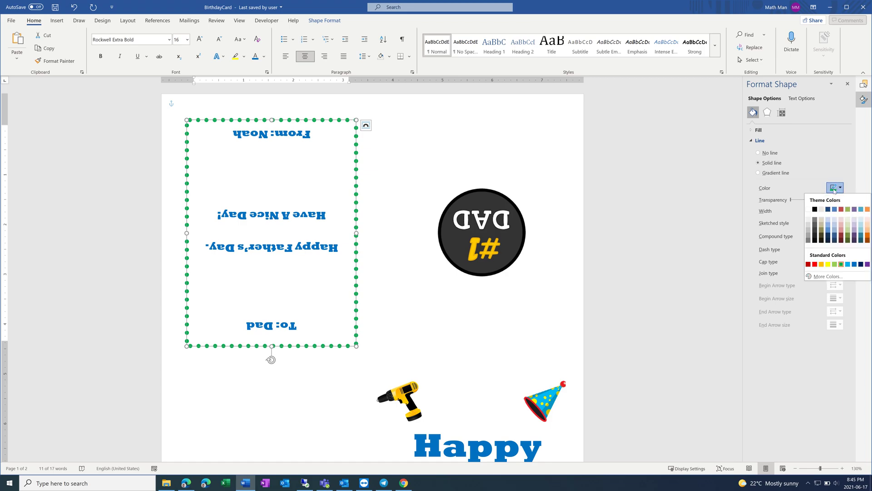
left_click(841, 265)
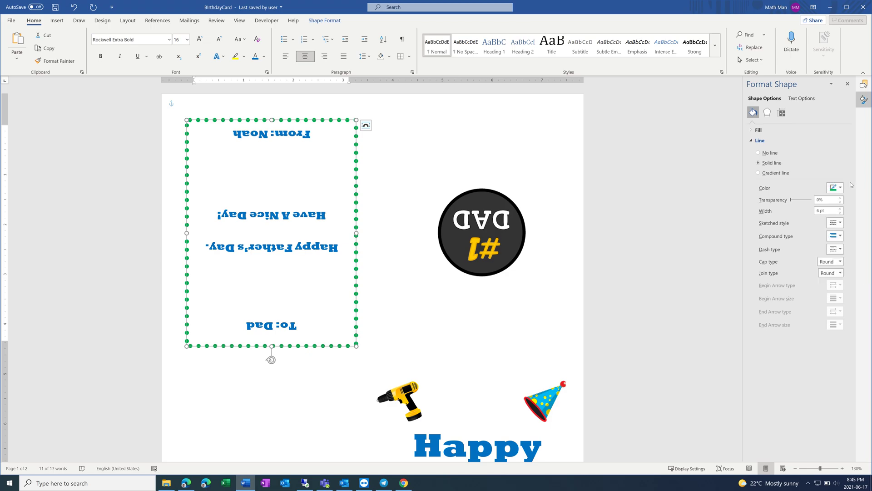
Step: Raise the border width to 8.25 pt, leaving compound and dash styles unchanged
left_click(841, 209)
left_click(840, 209)
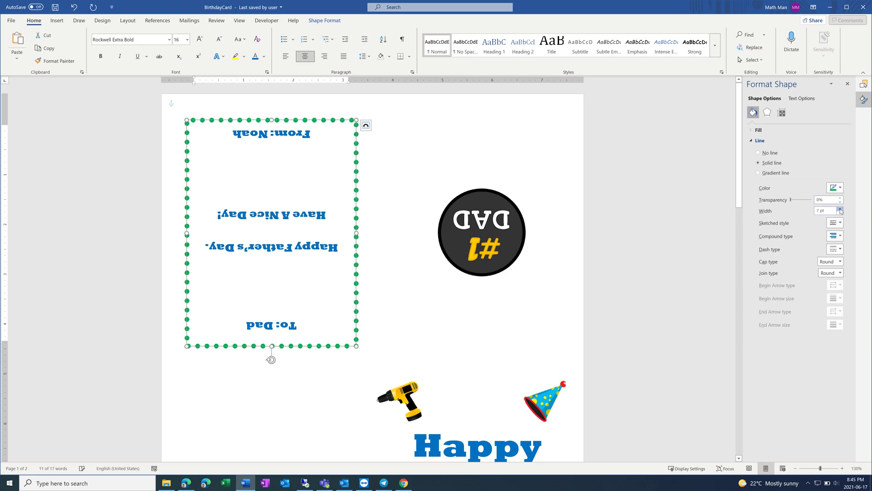
left_click(841, 209)
left_click(840, 209)
left_click(841, 209)
left_click(840, 209)
left_click(841, 209)
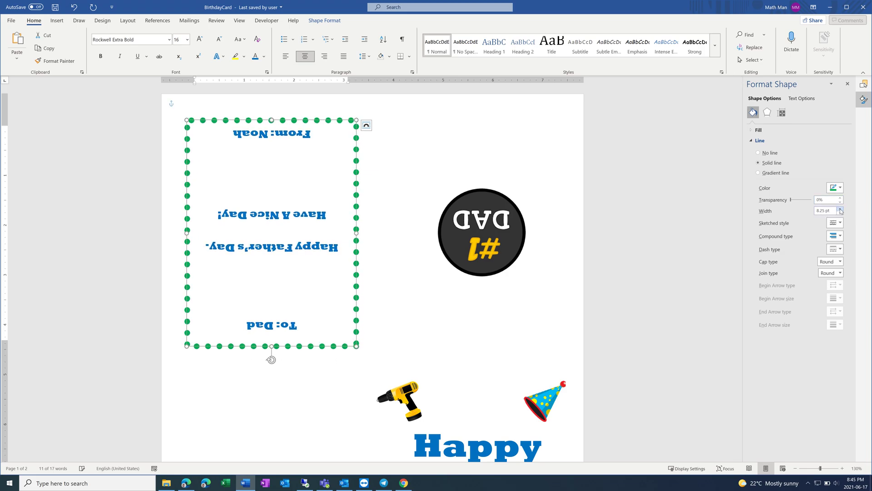
left_click(841, 234)
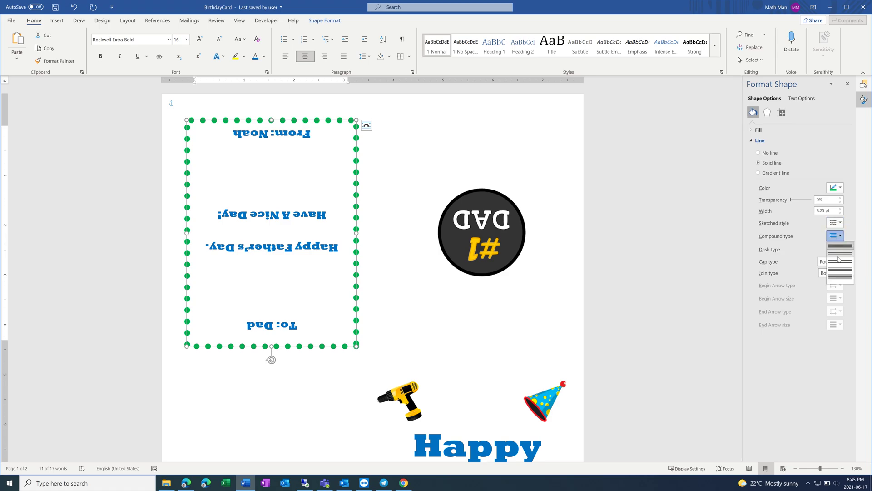
left_click(840, 249)
left_click(841, 250)
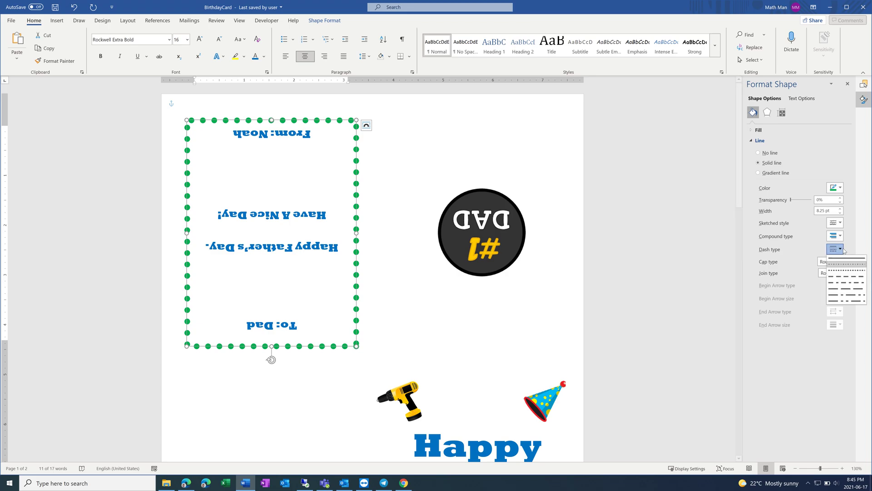
left_click(842, 250)
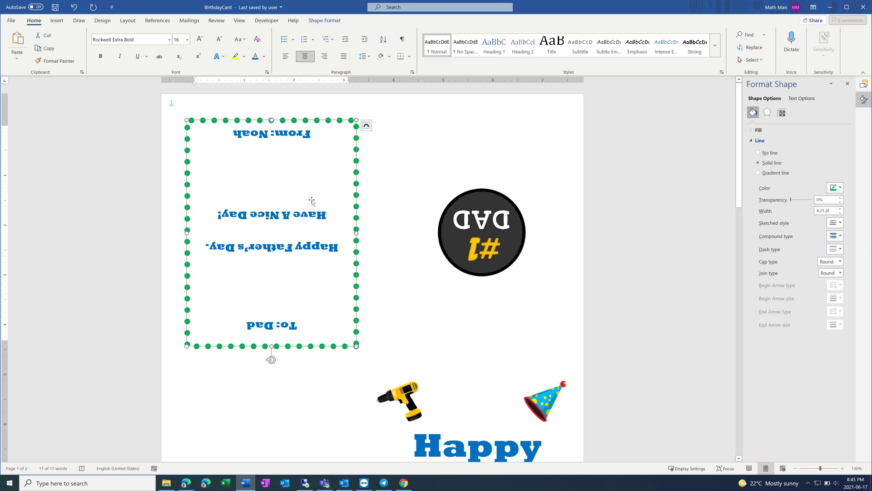
left_click(364, 192)
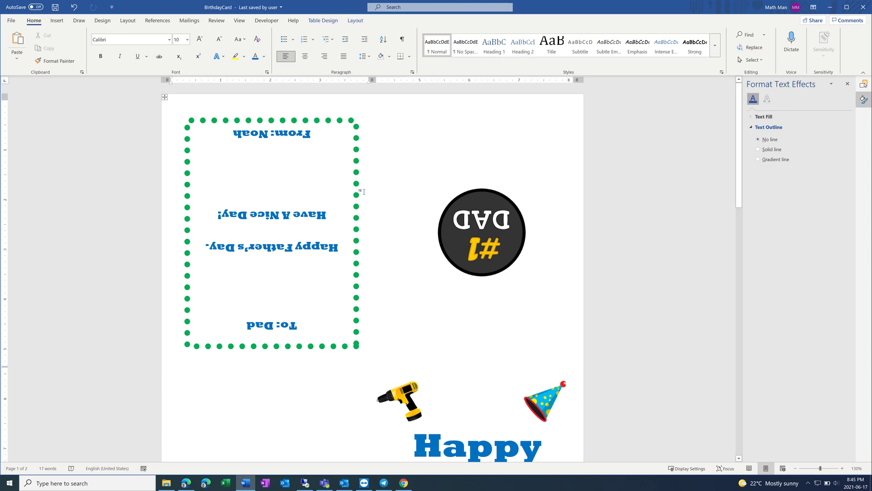
scroll(372, 211, "down", 2)
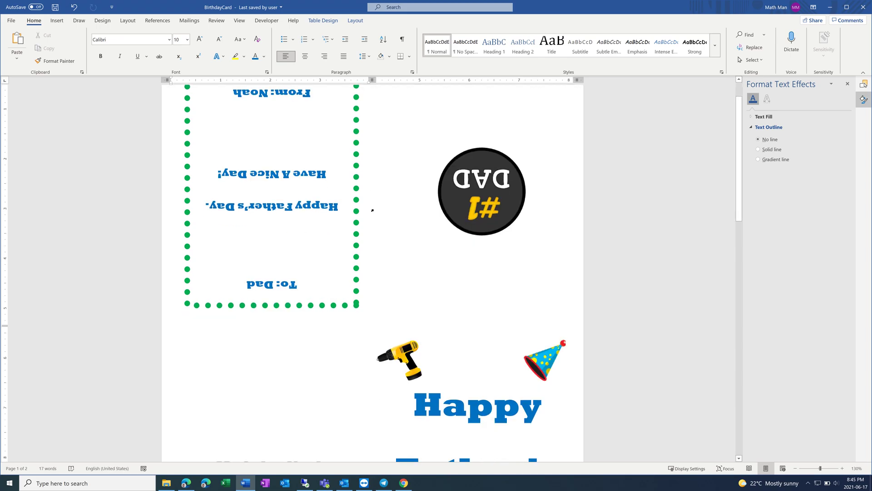